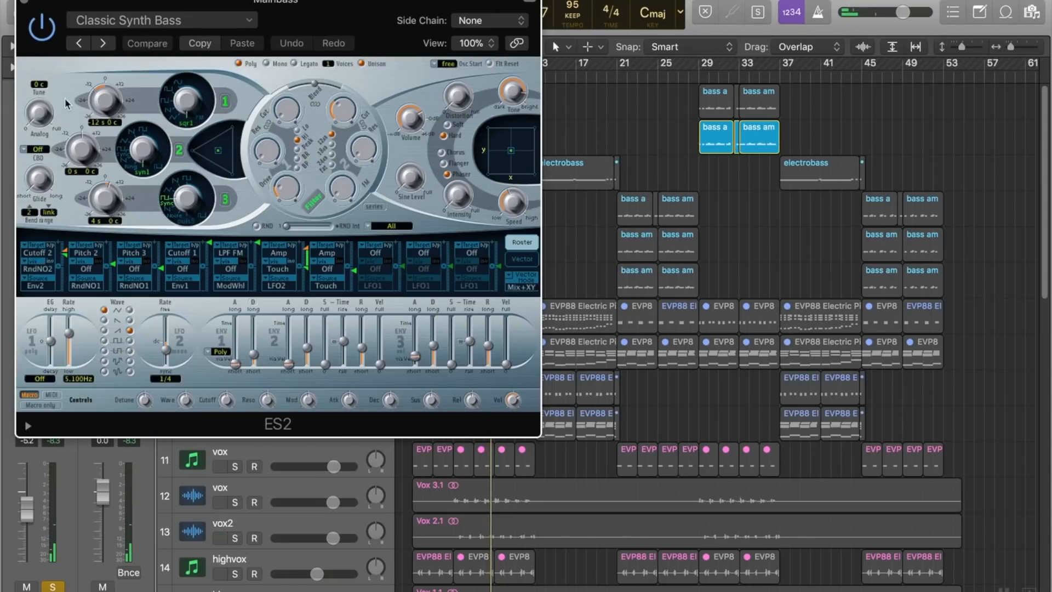
Step: Close the ES2 synth window and solo bass2, comparing it with and without the Mainbass track soloed
click(25, 5)
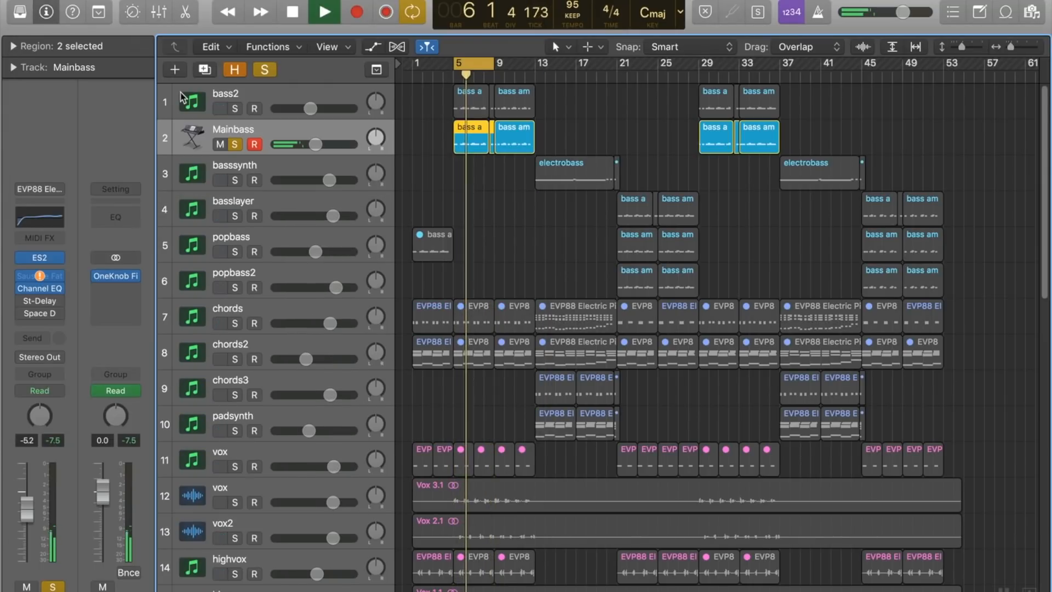
click(235, 109)
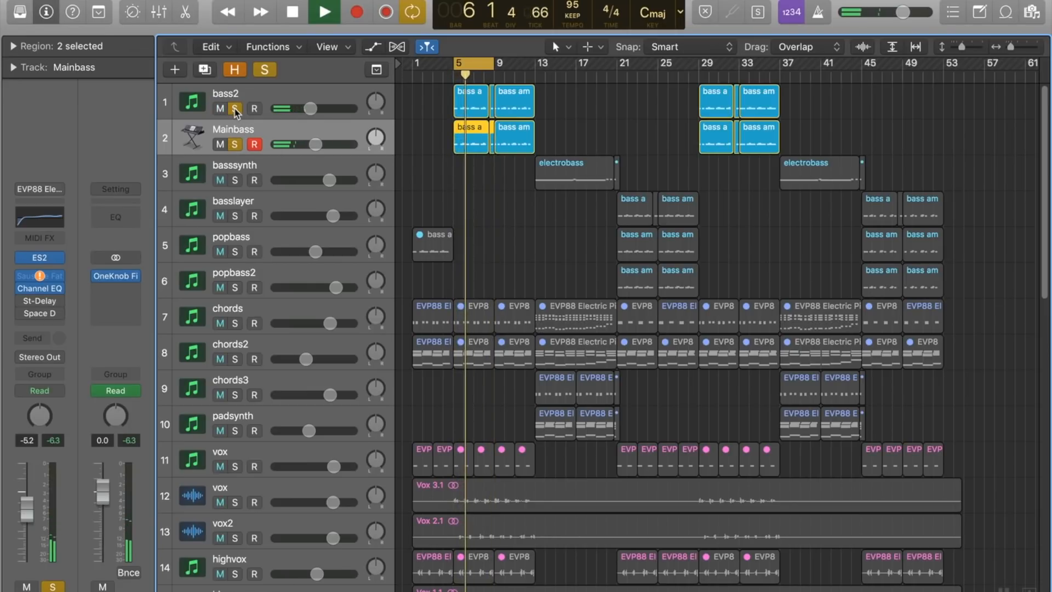
click(235, 145)
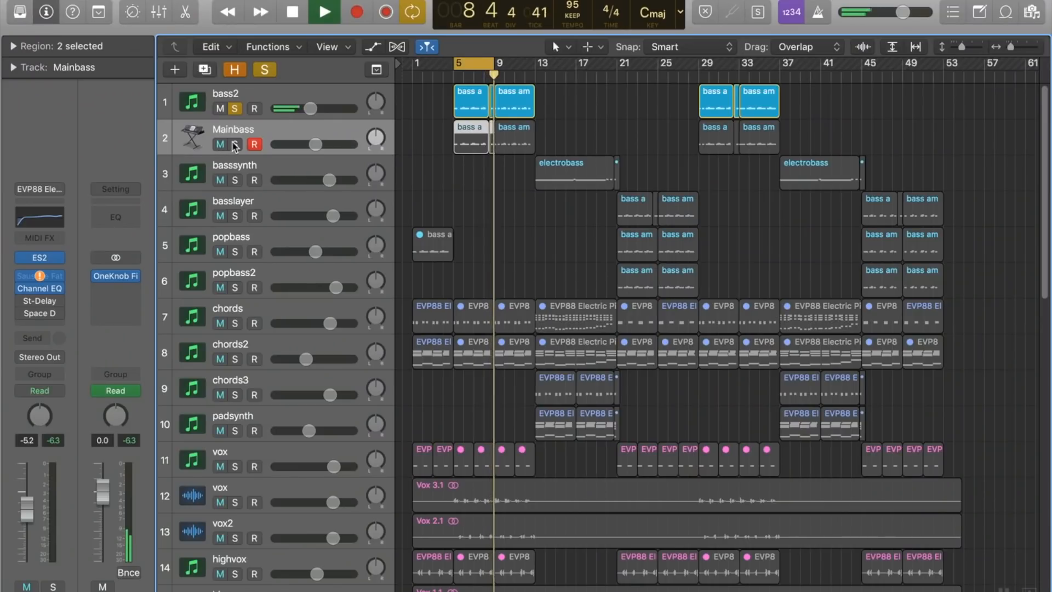
click(235, 144)
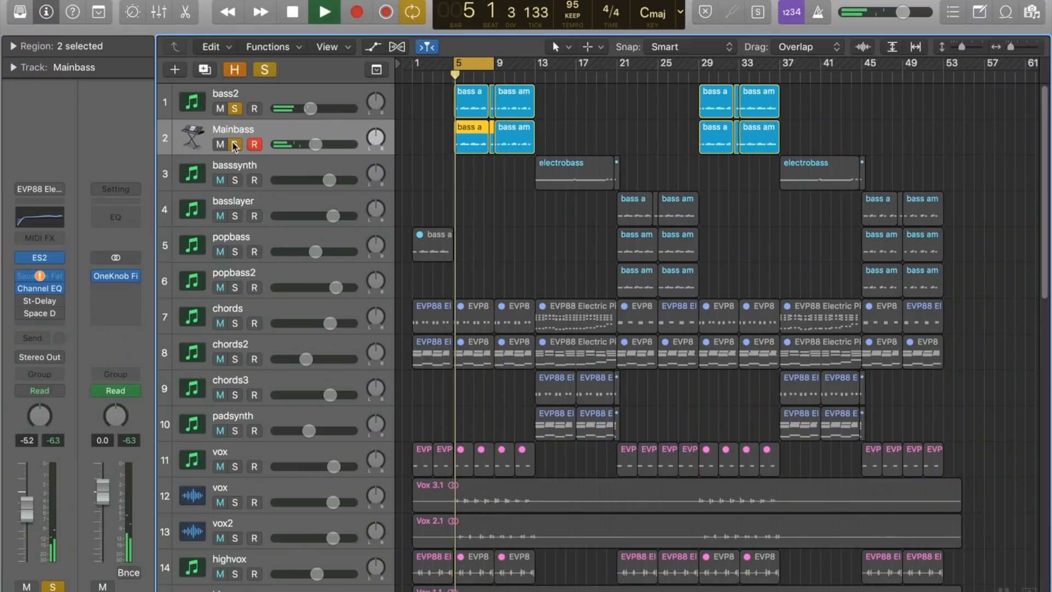
Step: Add the two snap tracks, 19 and 20, to the soloed tracks
scroll(268, 202, down, 10)
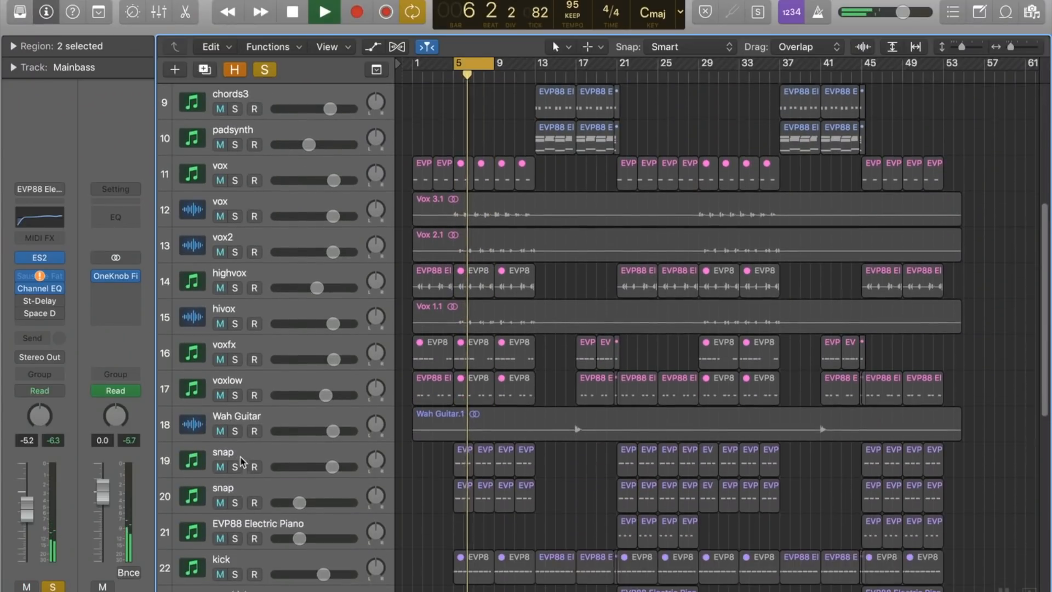
click(235, 465)
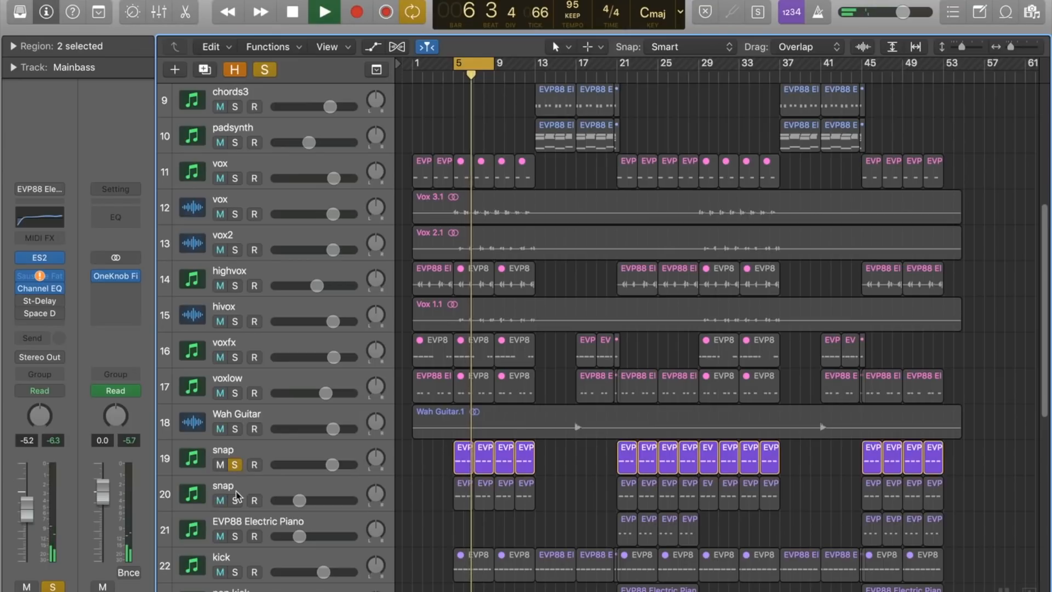
click(235, 500)
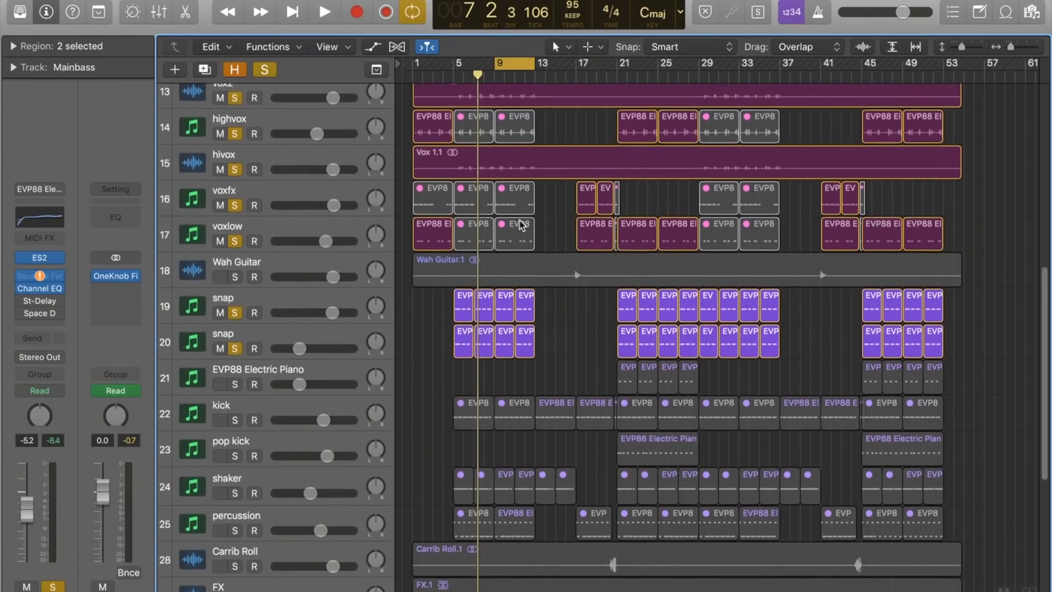
Step: Start playback of the cycled section from bar 9 and add the shaker and percussion tracks to the solo
scroll(521, 225, down, 3)
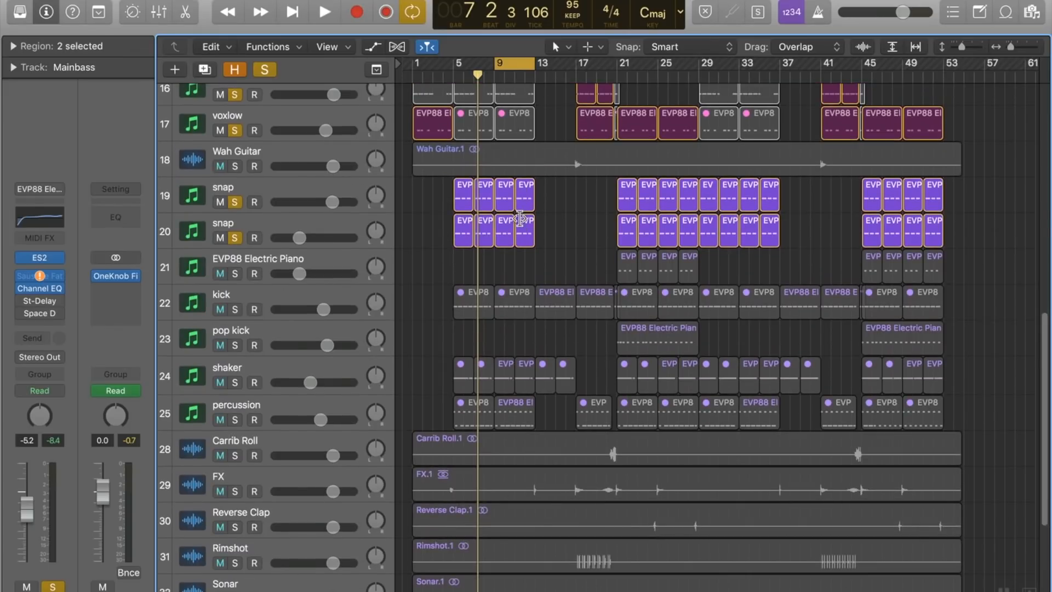
key(space)
click(234, 382)
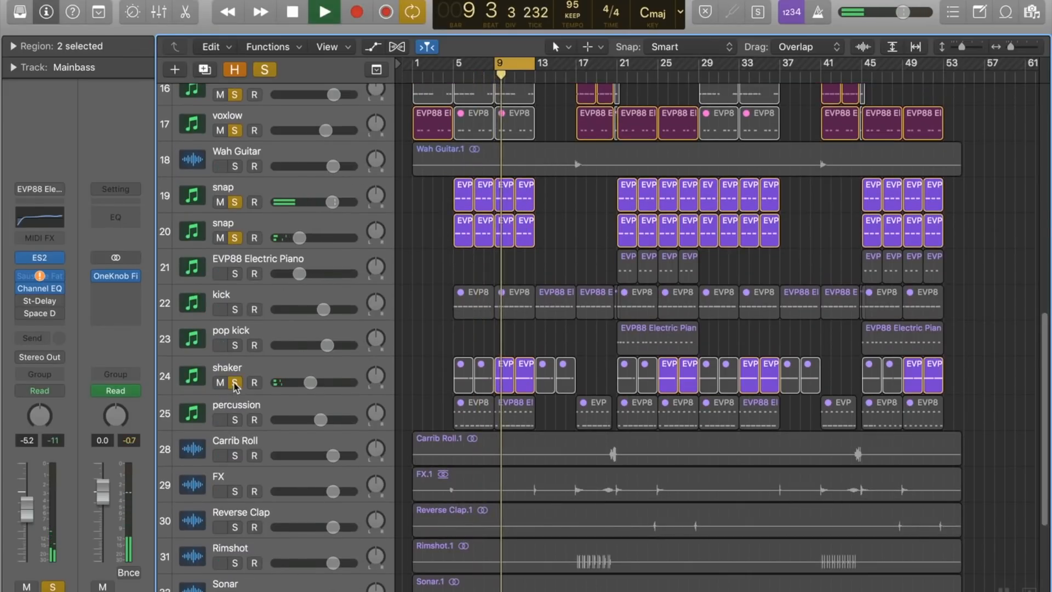
click(235, 420)
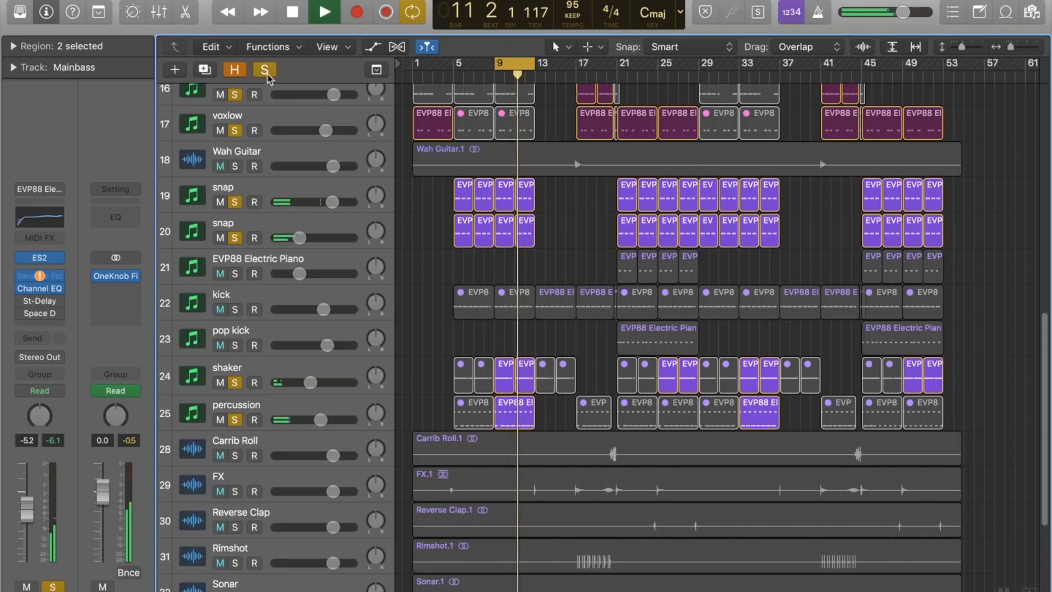
Step: Limit the solo to the shaker track alone and select that track
alt+click(236, 382)
click(236, 382)
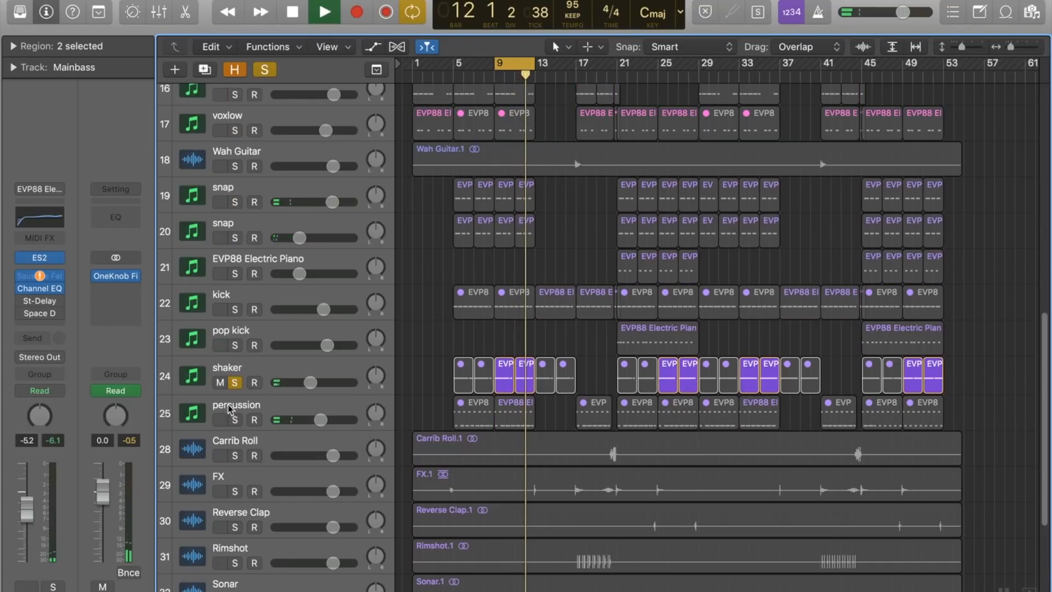
click(230, 386)
Step: Open the shaker's CamelSpace effect, compare the sound with it bypassed and enabled, and close the effect window
mouse_move(23, 278)
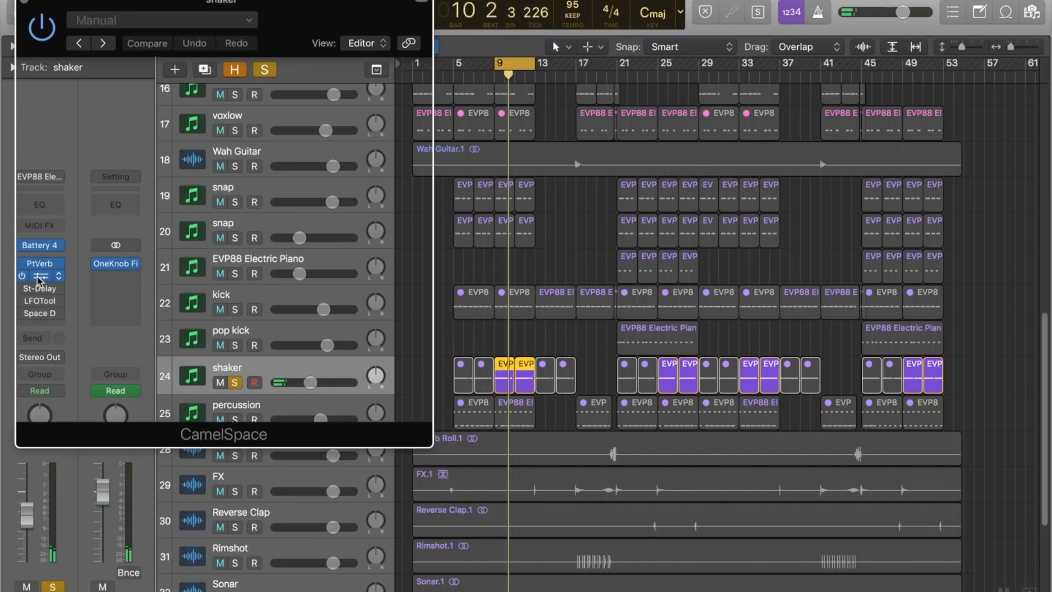
drag(166, 2, 386, 0)
click(268, 20)
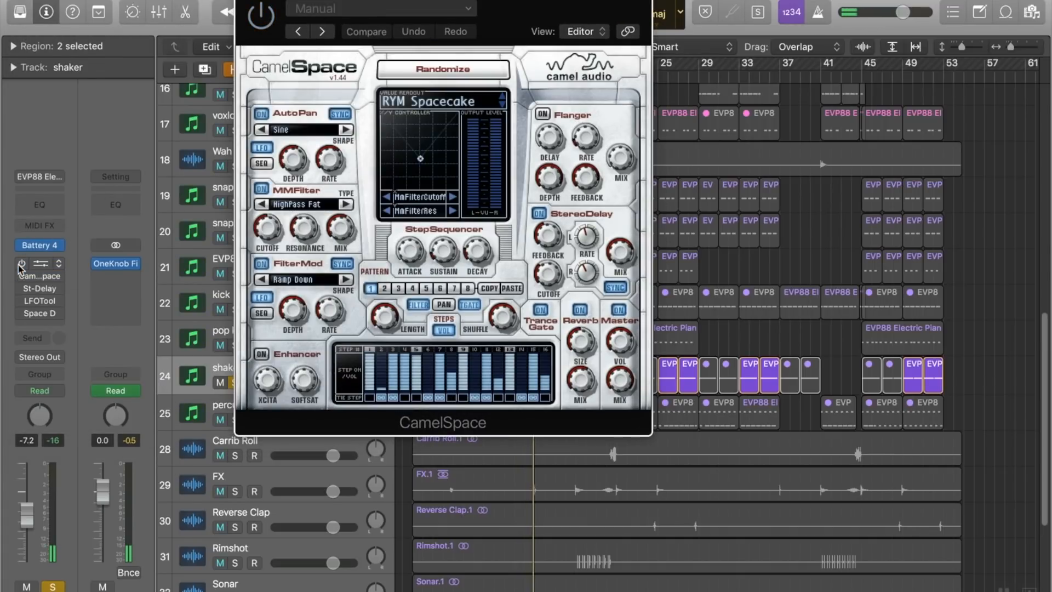
click(269, 15)
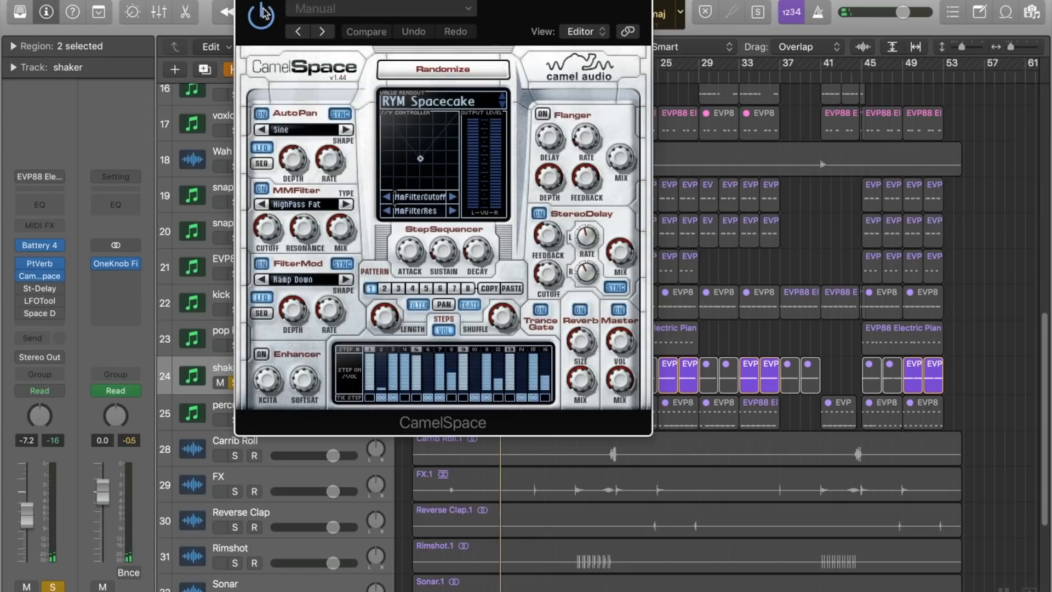
click(242, 0)
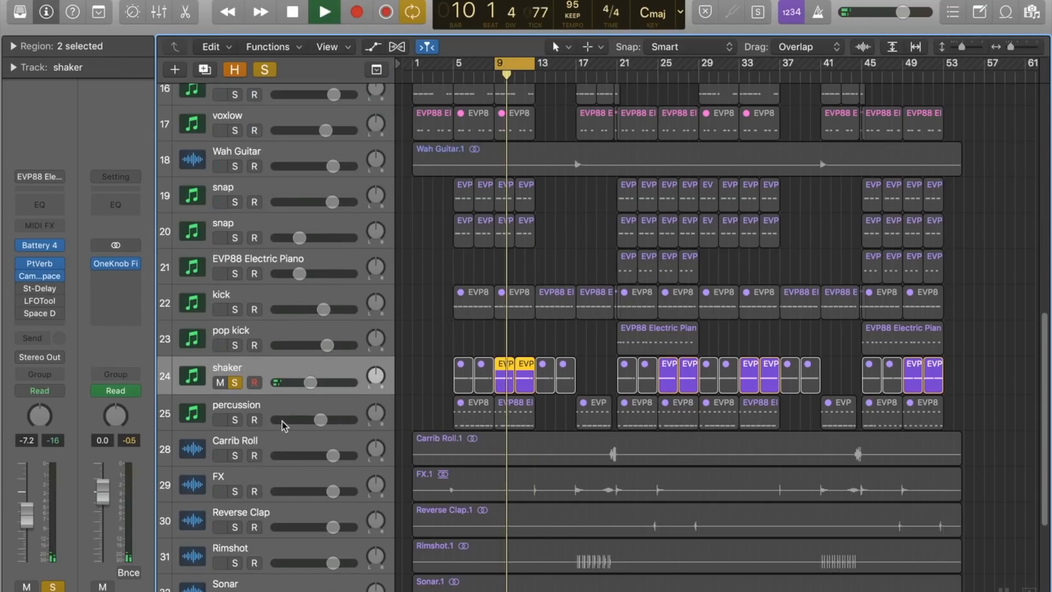
Step: Solo percussion alongside the shaker, toggle the shaker's solo to compare them, and clear all solos
click(237, 420)
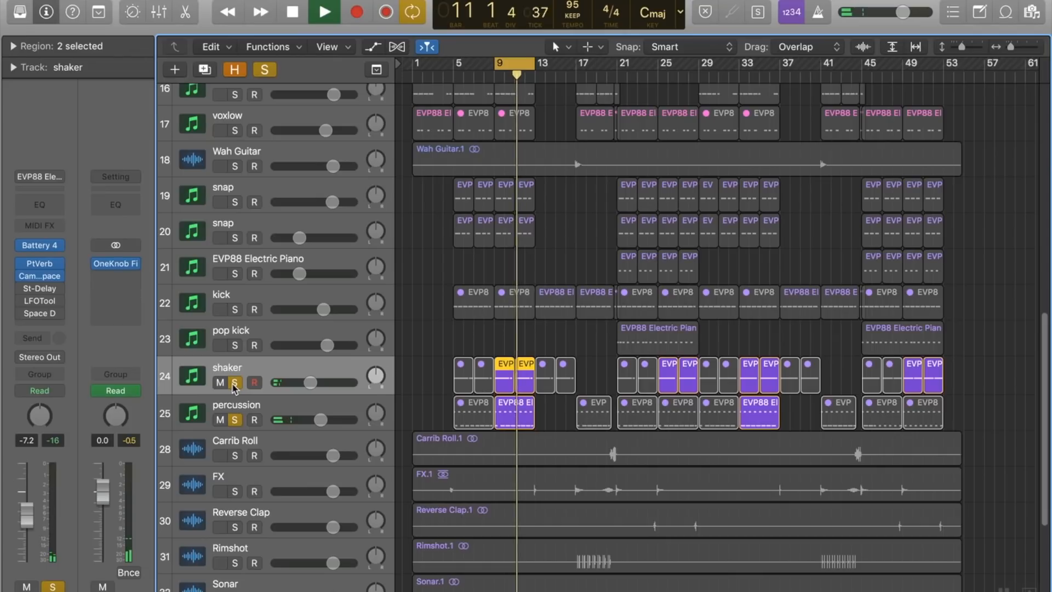
click(235, 383)
click(234, 383)
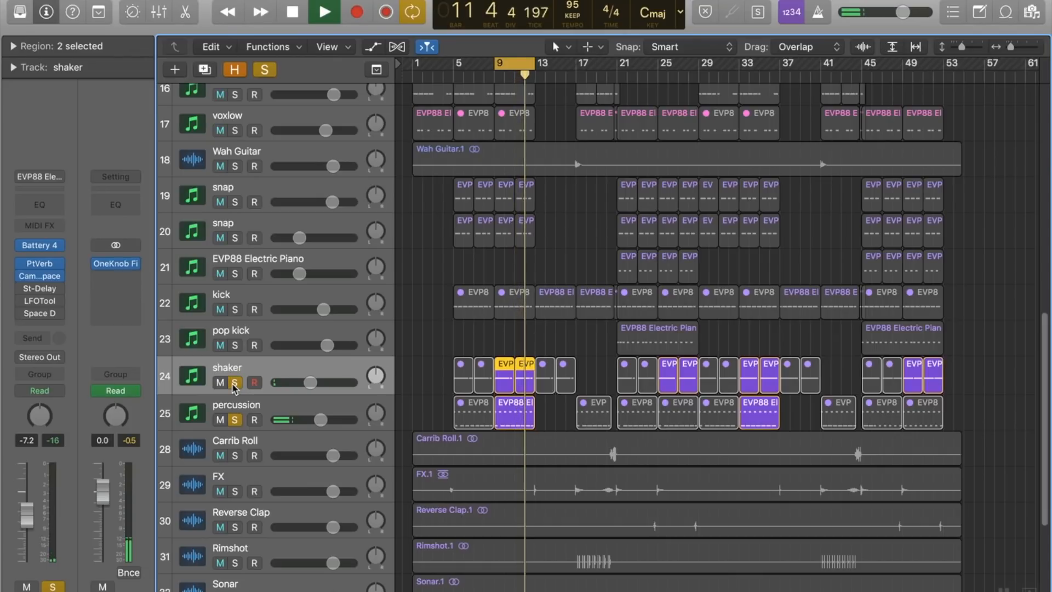
click(266, 70)
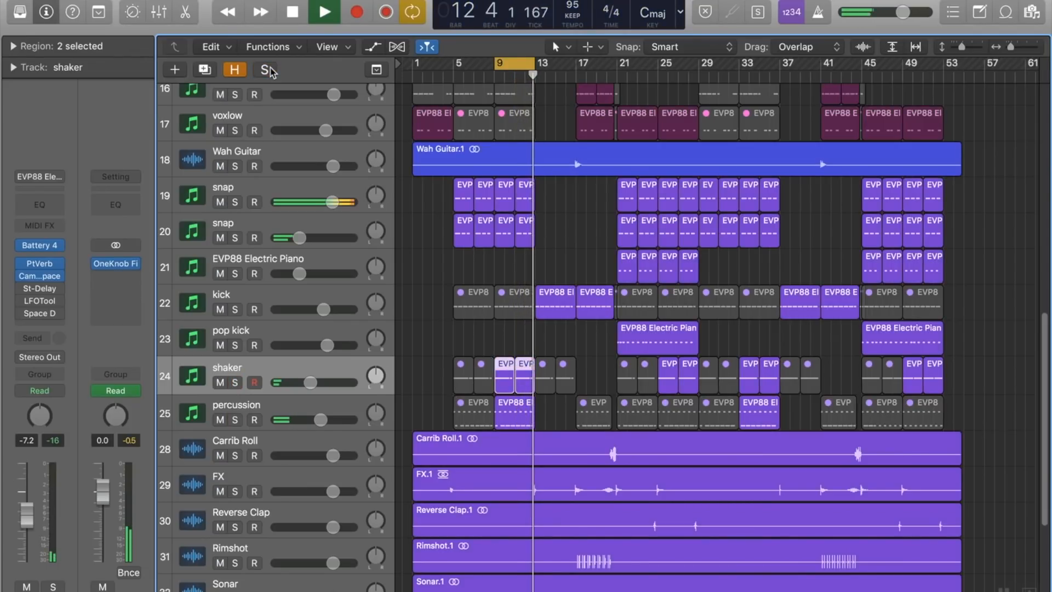
Step: Move the cycle range back to start at bar 5 and play it with tracks 12 to 17, vox through voxlow, soloed
scroll(543, 253, up, 8)
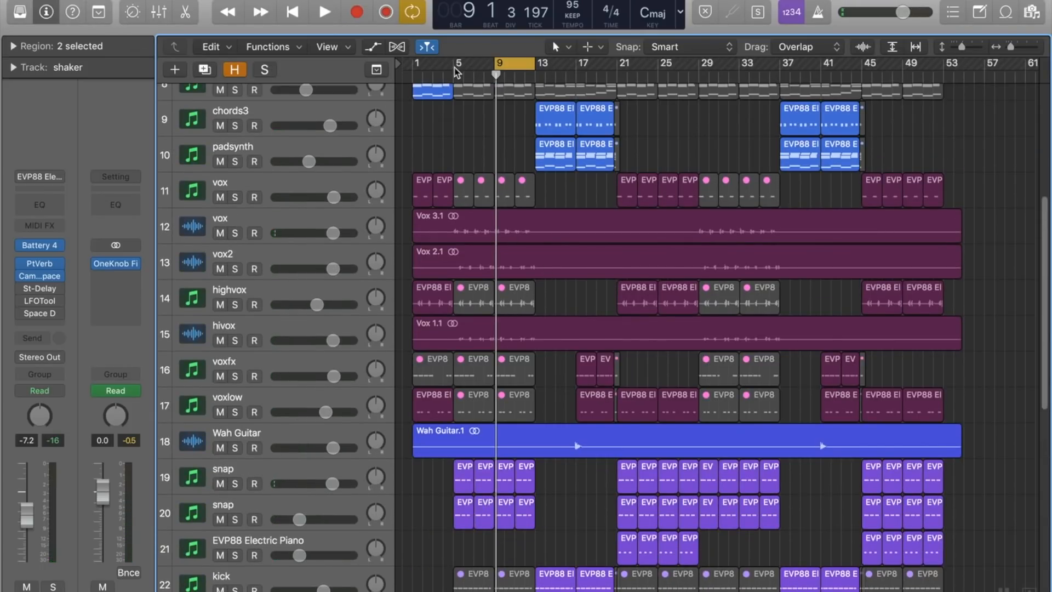
drag(469, 71, 495, 69)
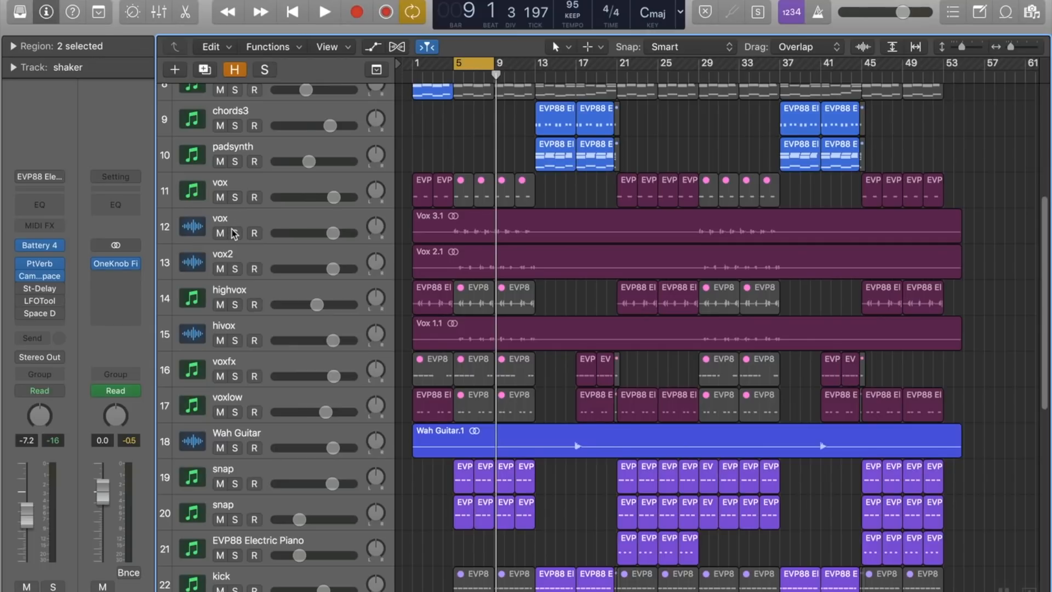
drag(234, 235, 233, 414)
key(space)
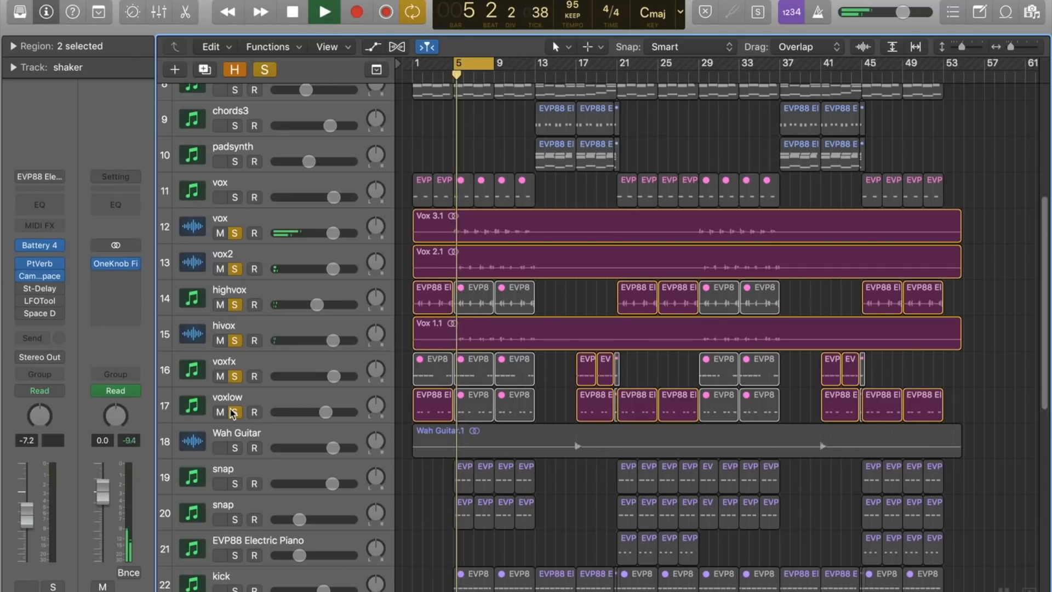
Step: Audition the vox audio track alone, with vox2 added, and vox2 alone, and remove the remaining solo
drag(233, 413, 235, 273)
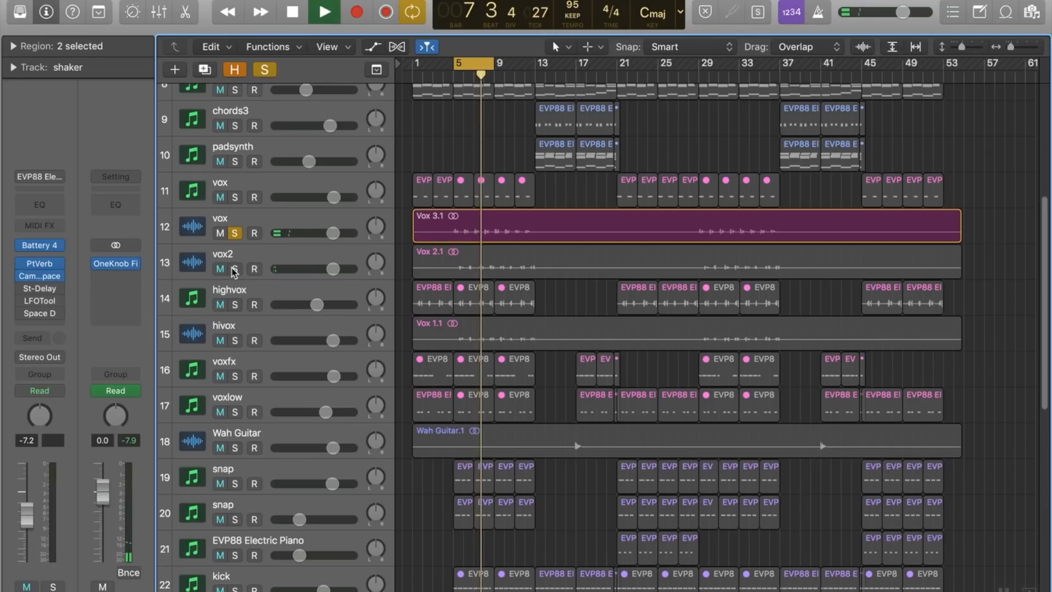
click(234, 268)
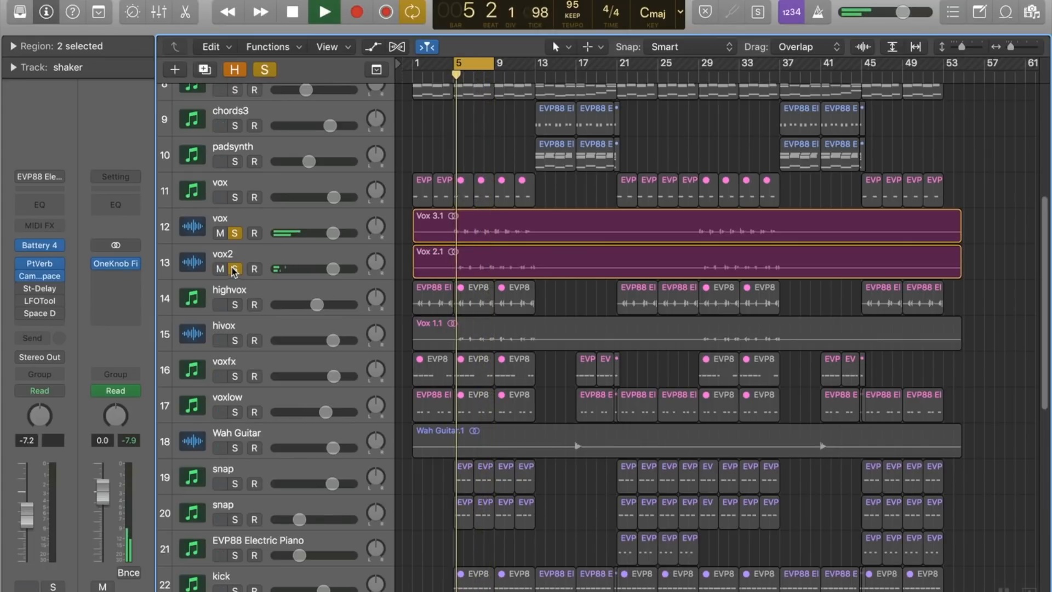
click(232, 238)
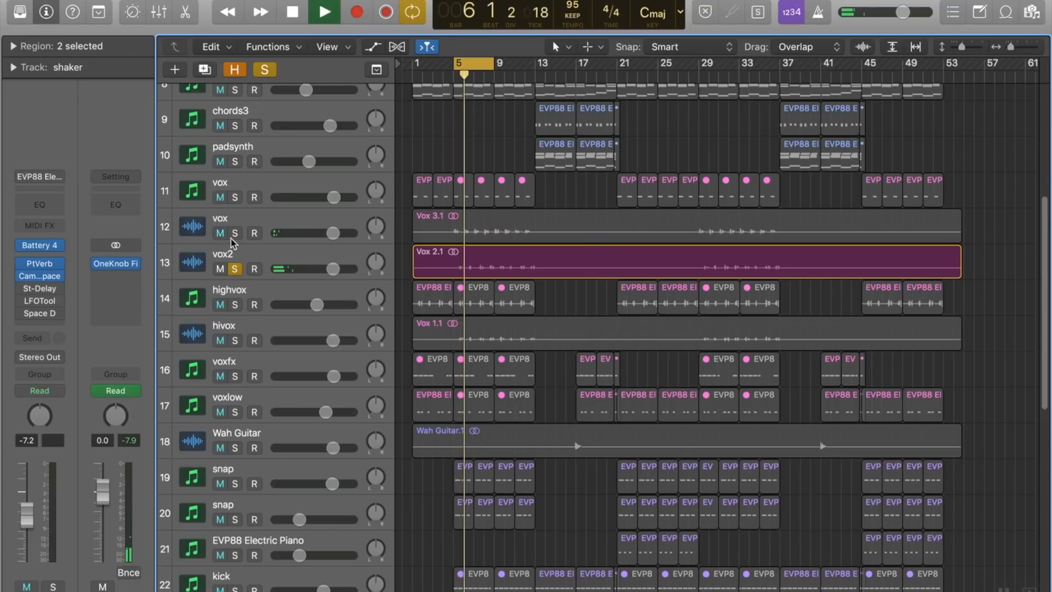
click(235, 269)
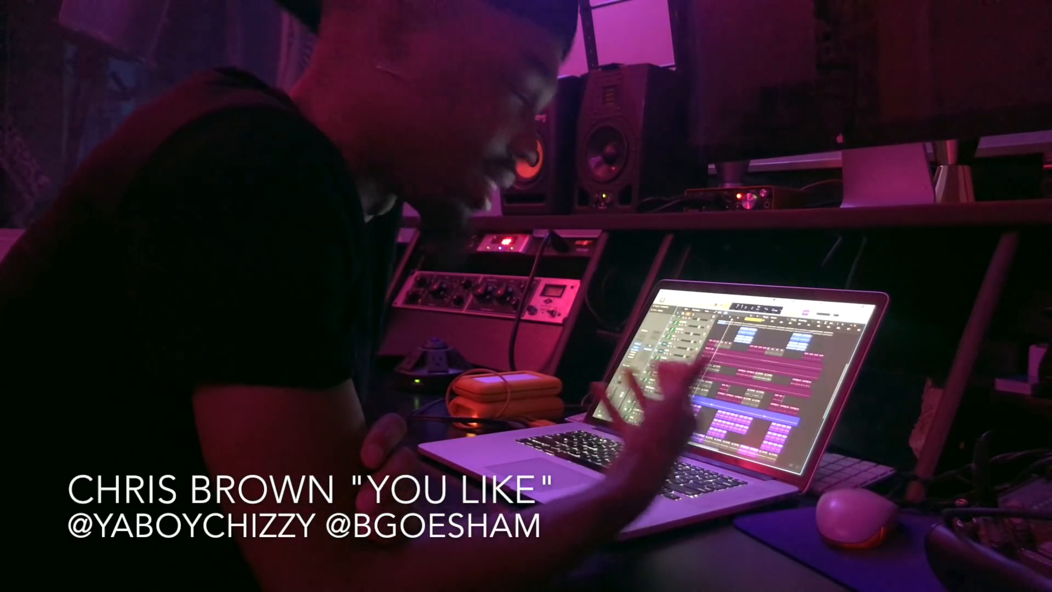
Step: Audition padsynth on its own and with chords3 soloed alongside it, and stop playback and clear all solos
scroll(734, 362, up, 2)
scroll(733, 362, up, 3)
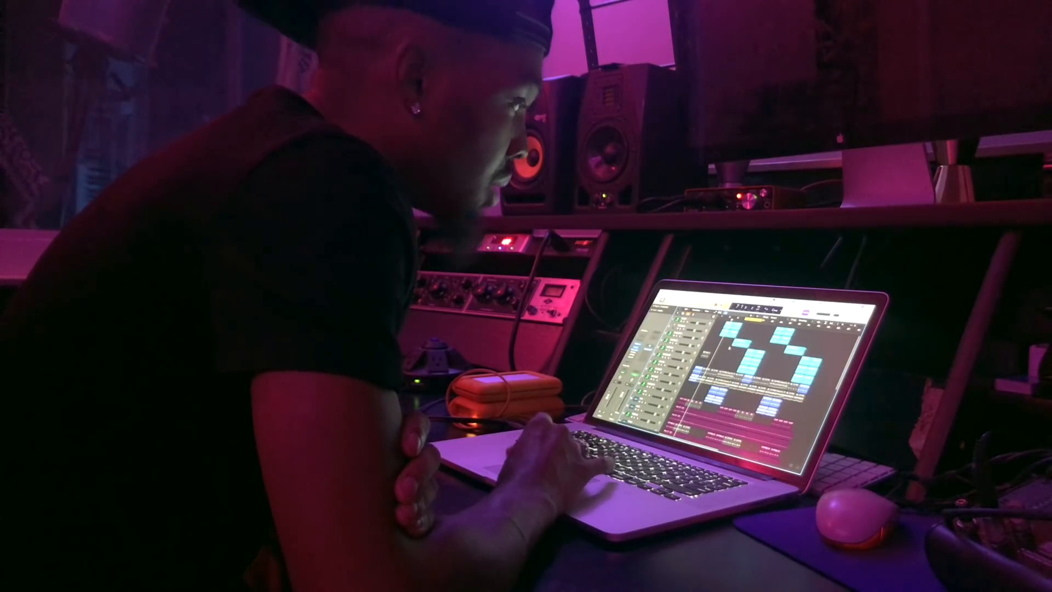
scroll(726, 349, down, 2)
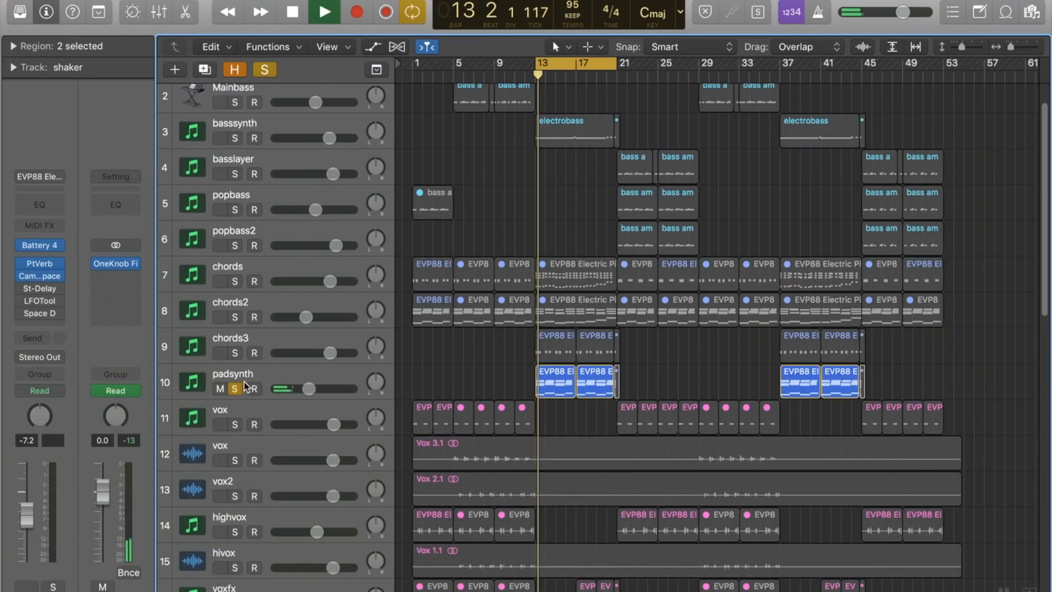
click(261, 378)
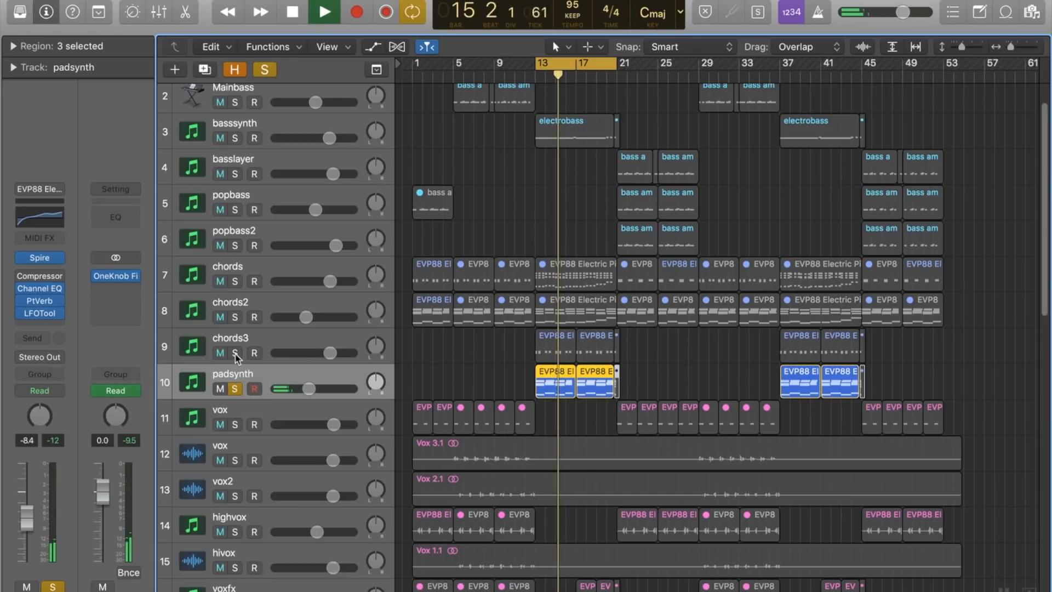
click(236, 356)
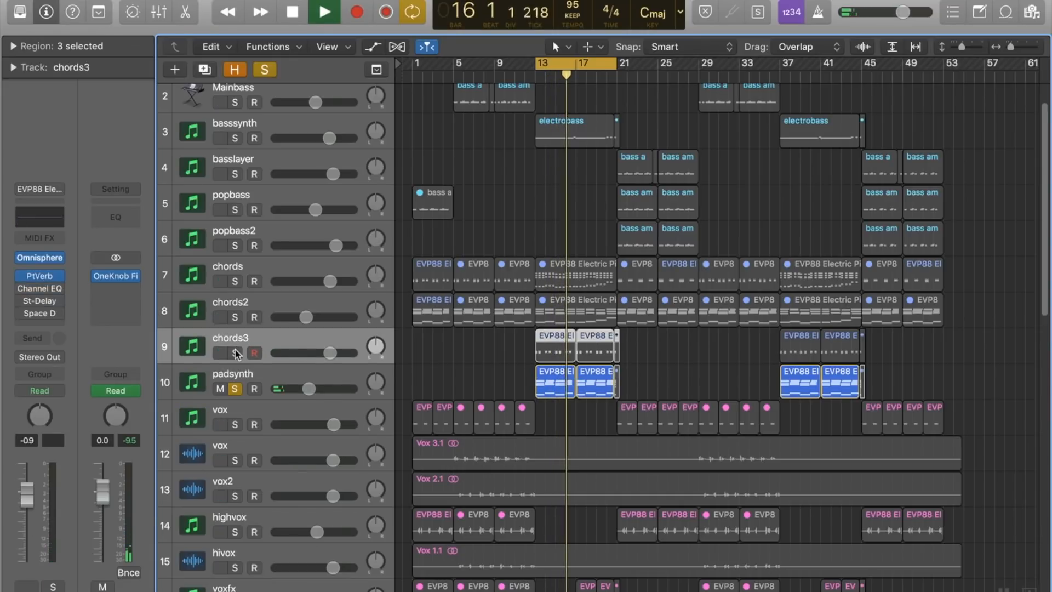
click(235, 352)
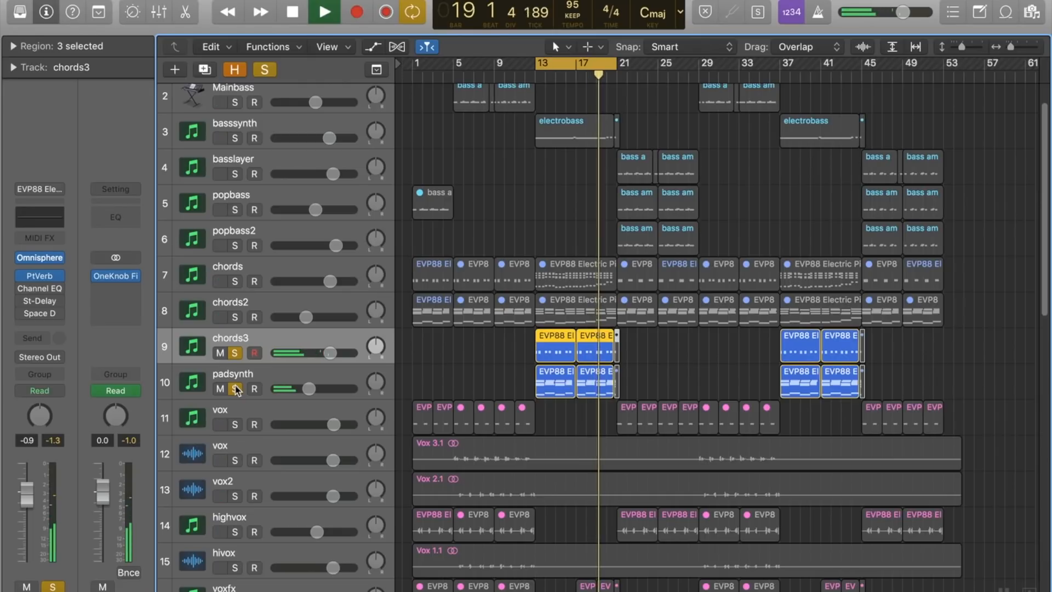
key(space)
click(265, 70)
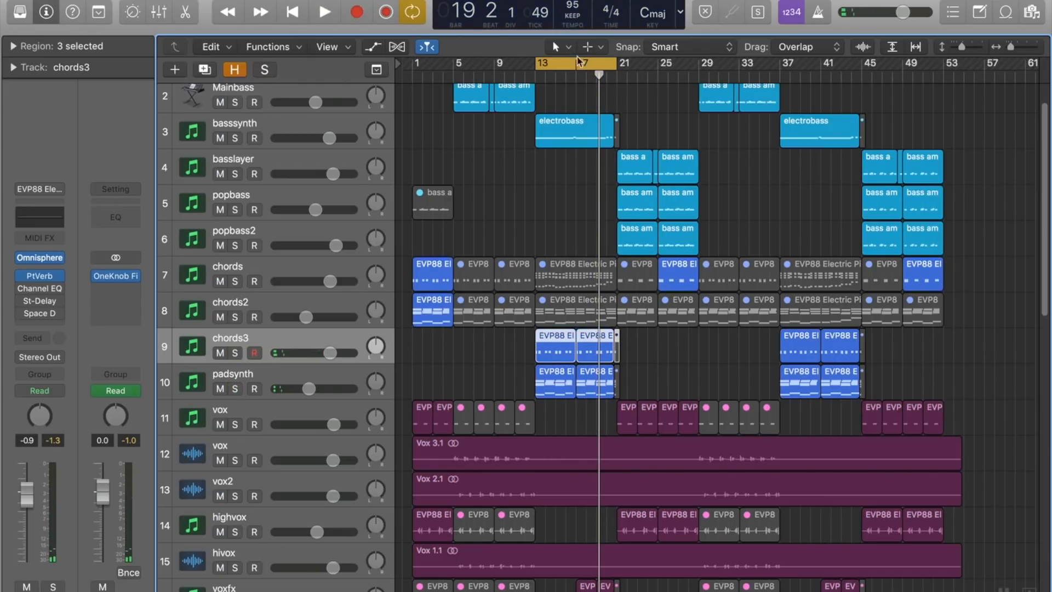
Step: Show track automation, select the Output track with its Filter curve, and play the section cycled from bar 13
scroll(559, 172, down, 15)
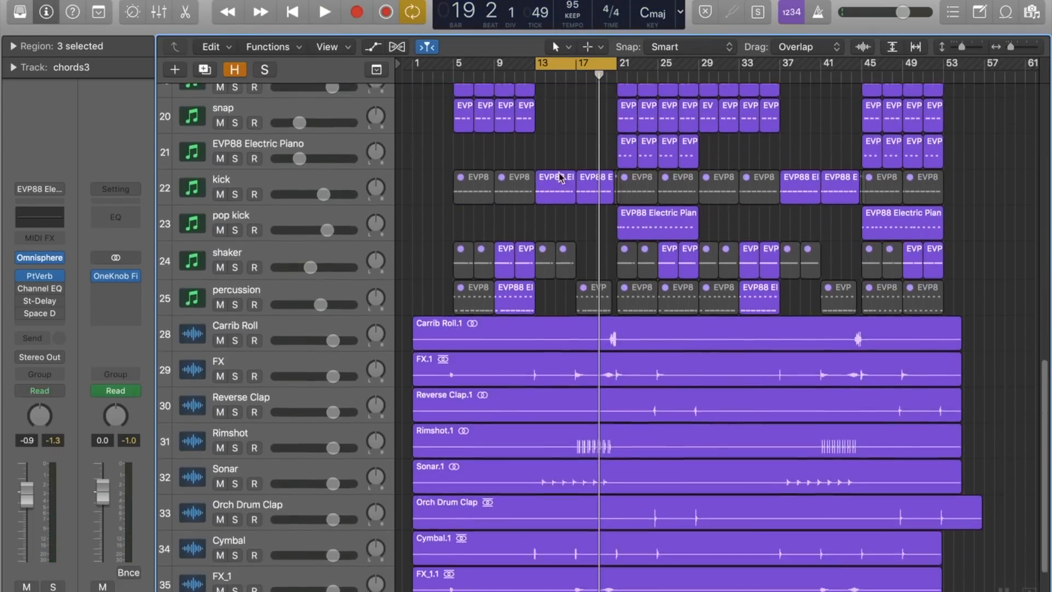
key(a)
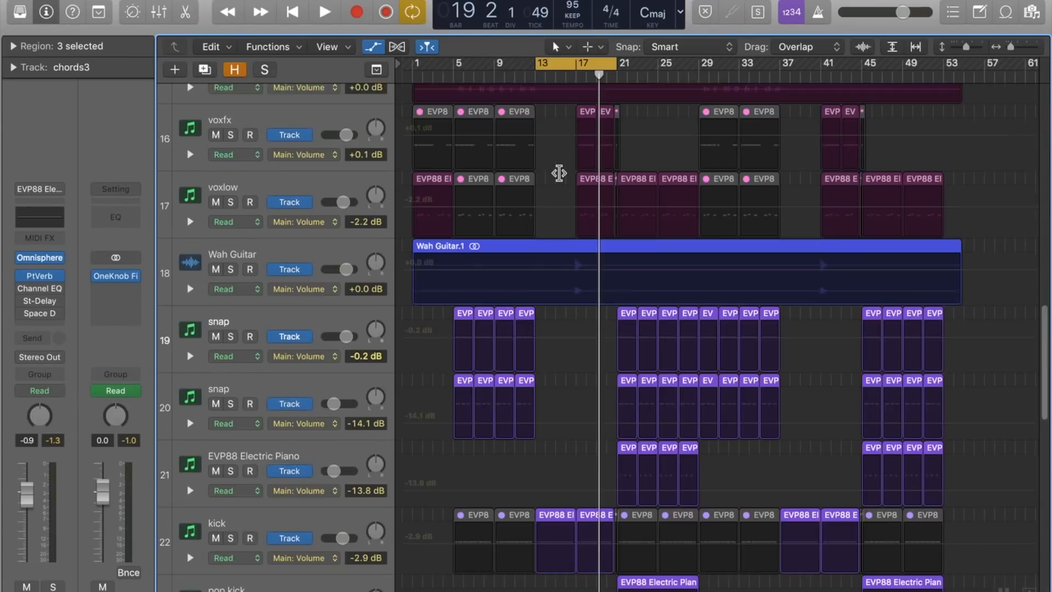
scroll(559, 173, up, 2)
click(301, 521)
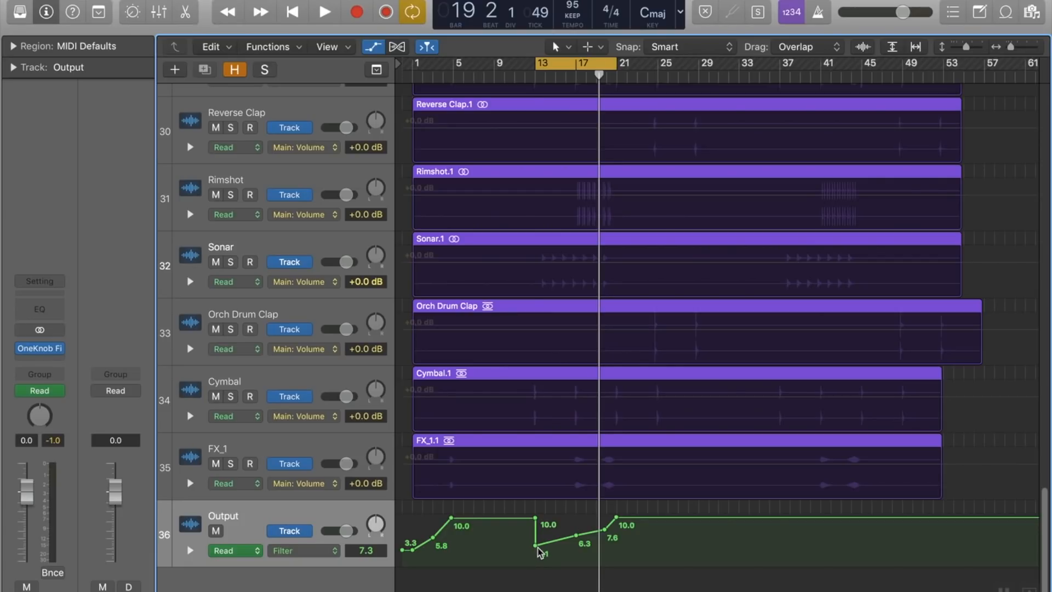
key(space)
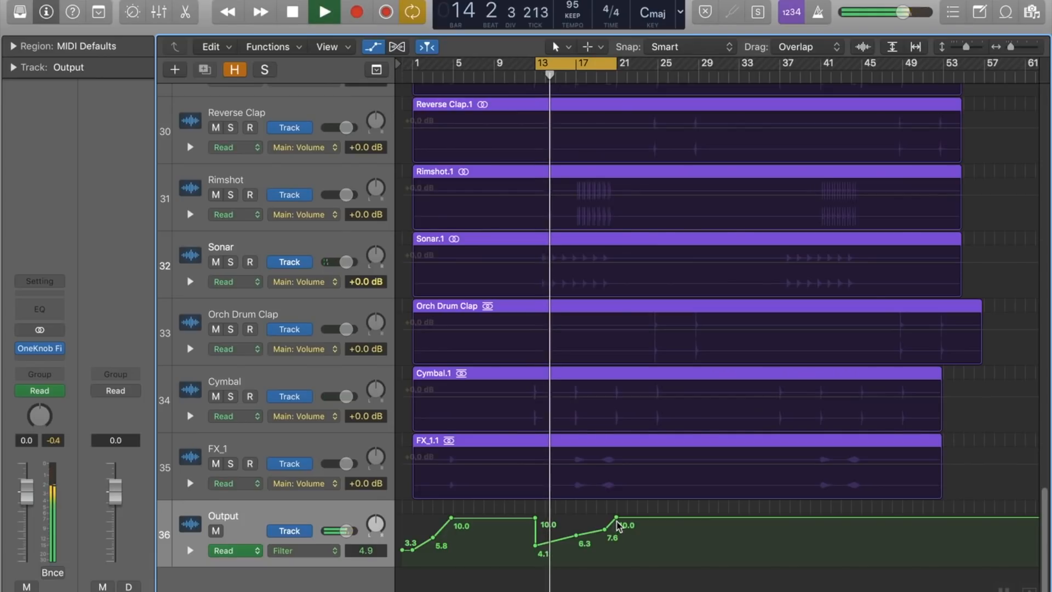
Step: Hide the track automation, play from bar 13 with chords3, padsynth and basssynth soloed, and select the basssynth track
key(space)
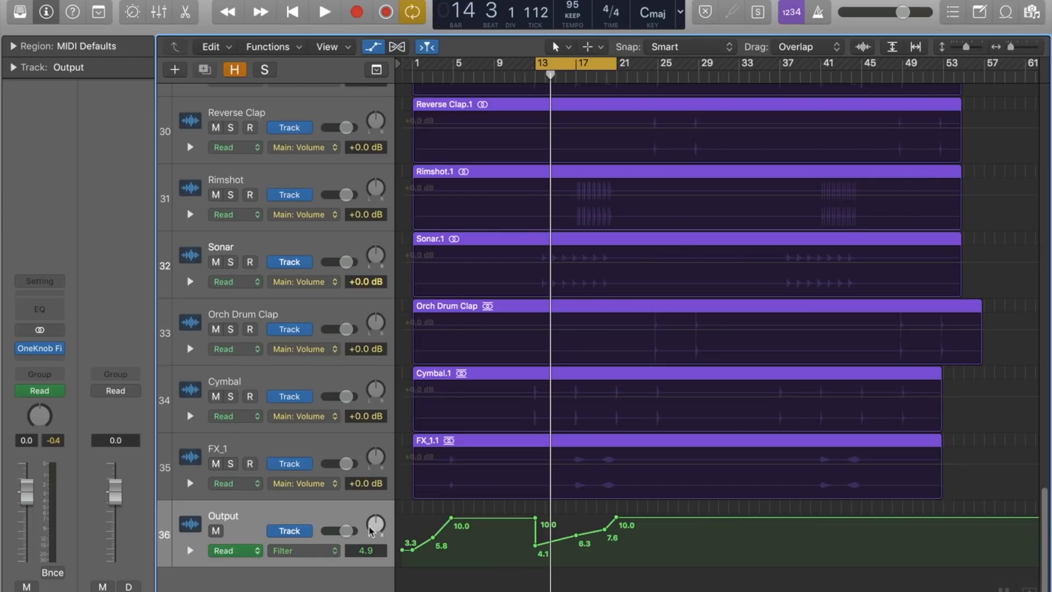
scroll(515, 260, up, 20)
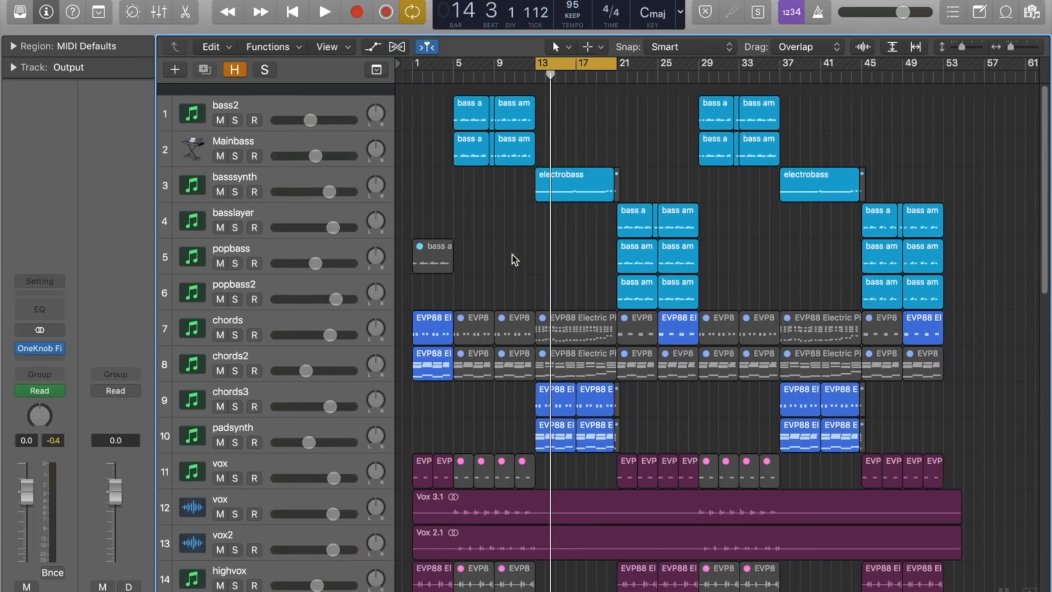
click(234, 394)
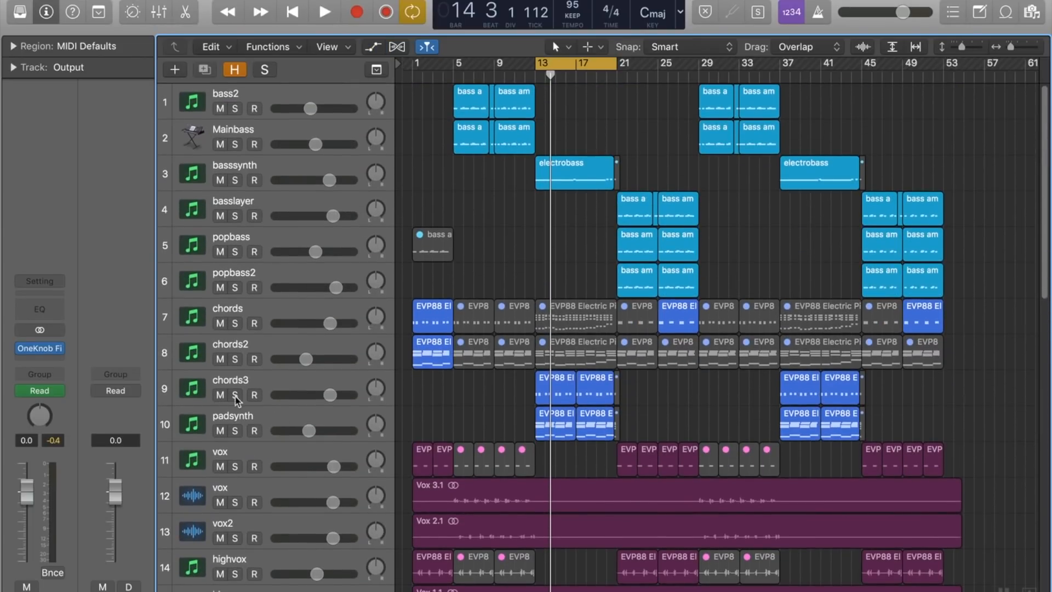
click(234, 430)
key(space)
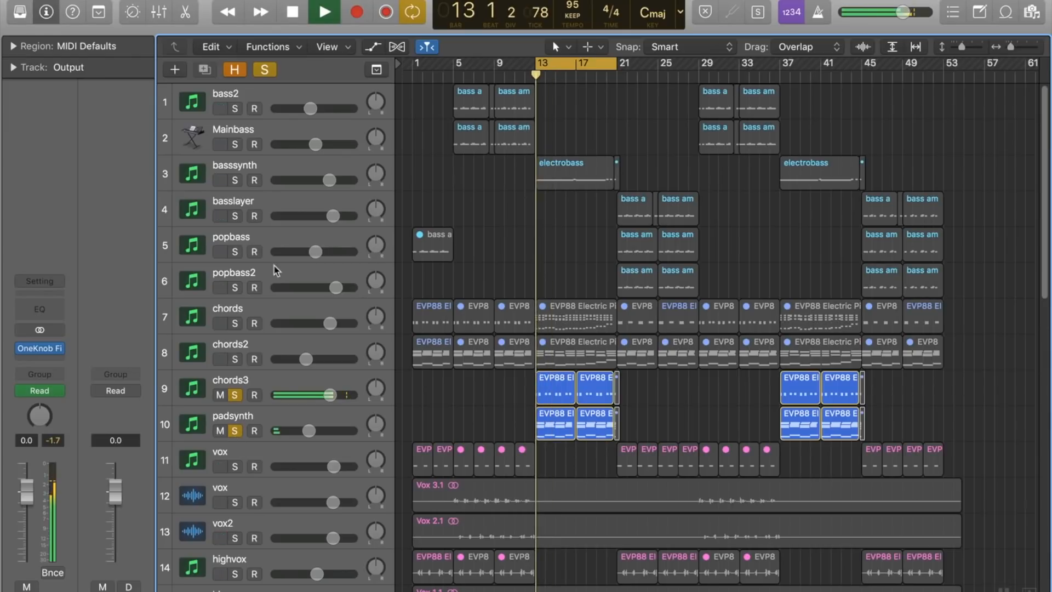
click(234, 180)
click(263, 167)
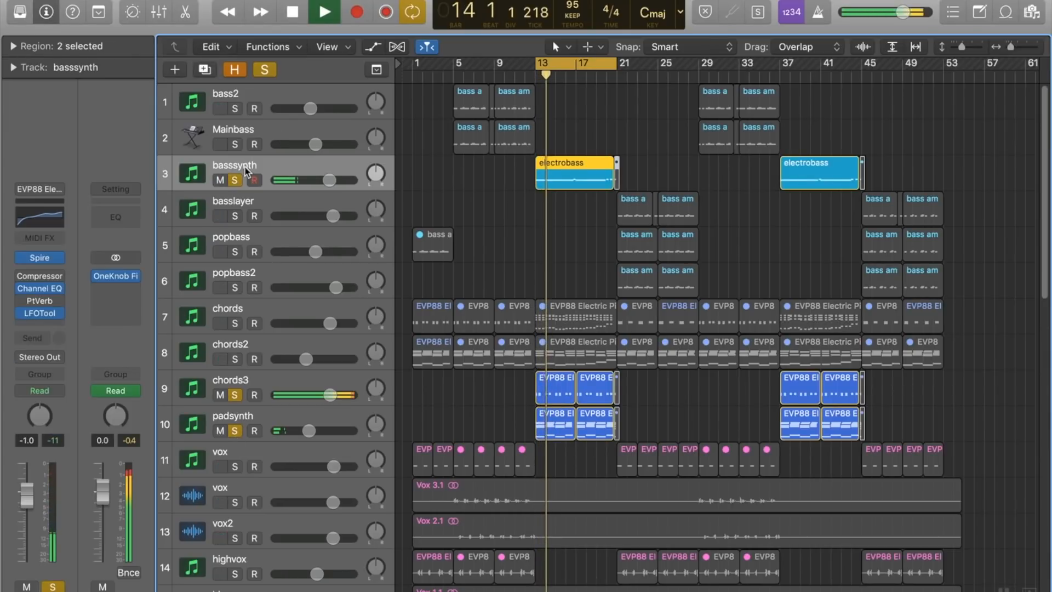
Step: Solo the voxfx track during playback and remove the solos from padsynth and chords3
scroll(521, 231, down, 3)
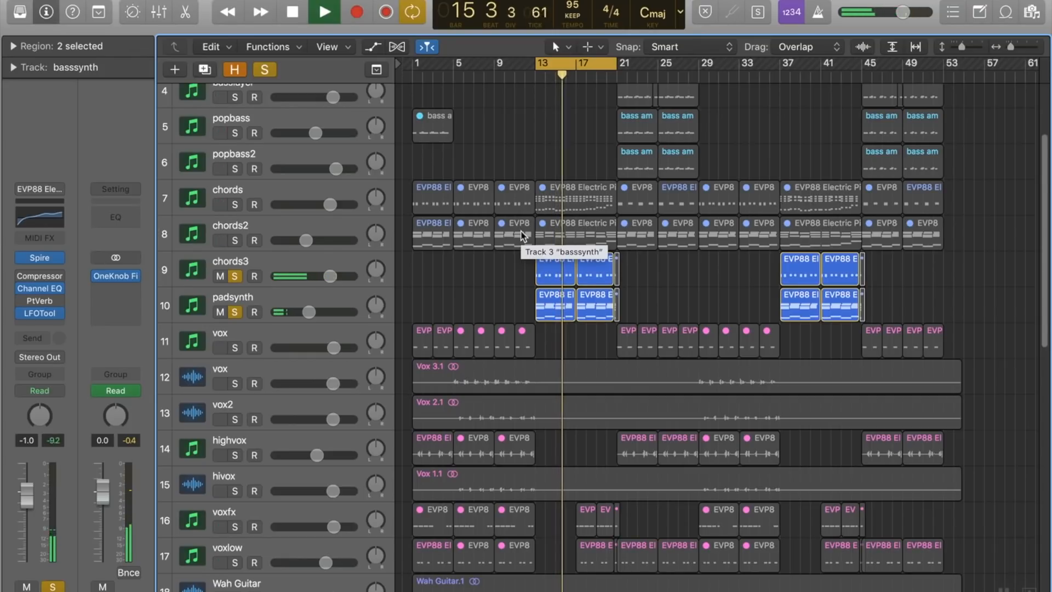
scroll(521, 234, down, 3)
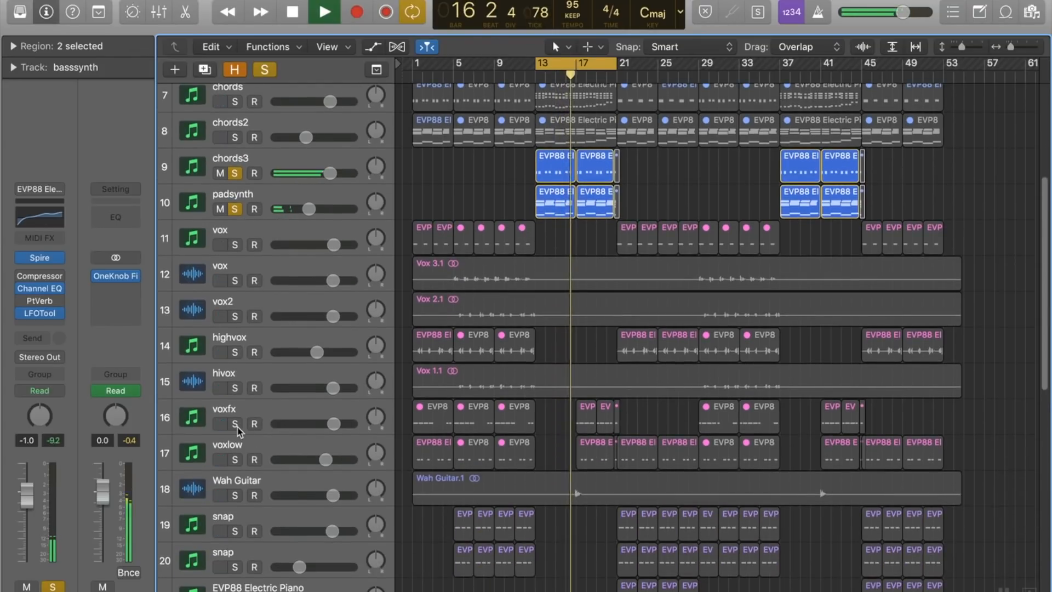
click(235, 424)
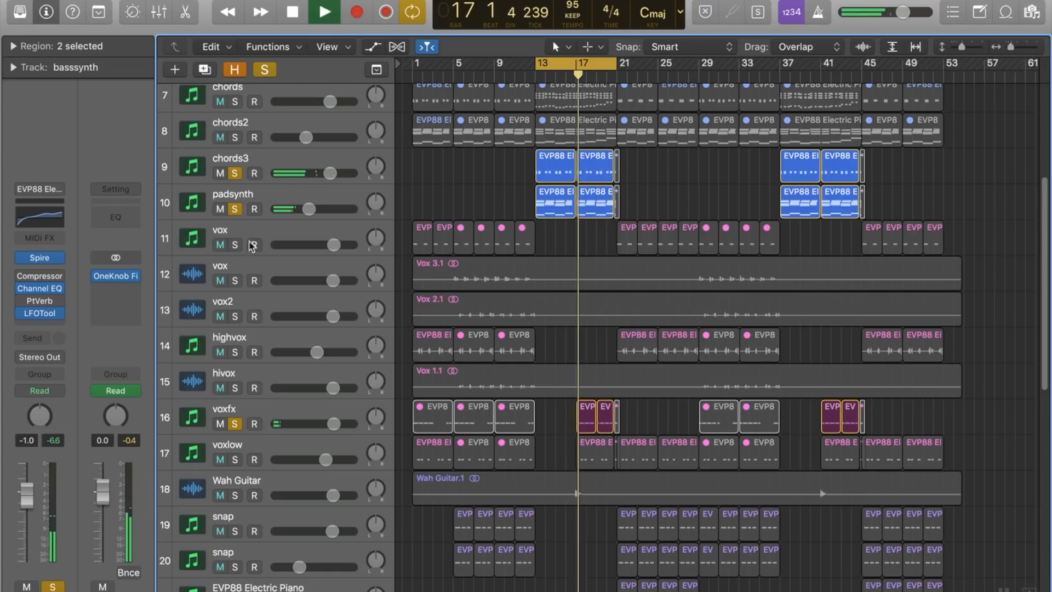
click(235, 209)
click(236, 174)
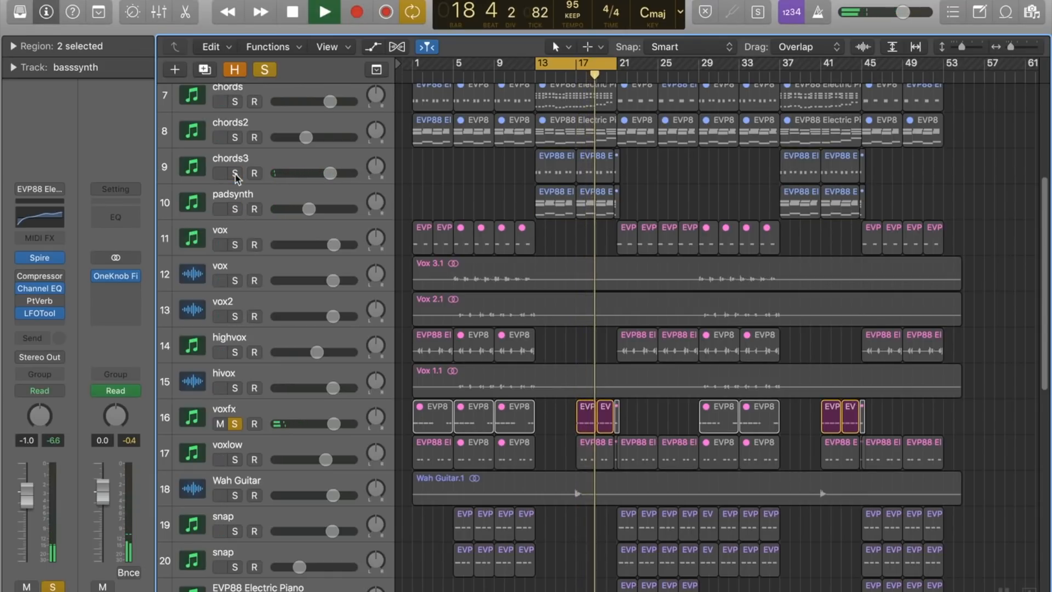
Step: Shorten the cycle range to start at bar 17 and examine the Effectrix plug-in on the voxfx track
click(195, 421)
drag(540, 65, 577, 64)
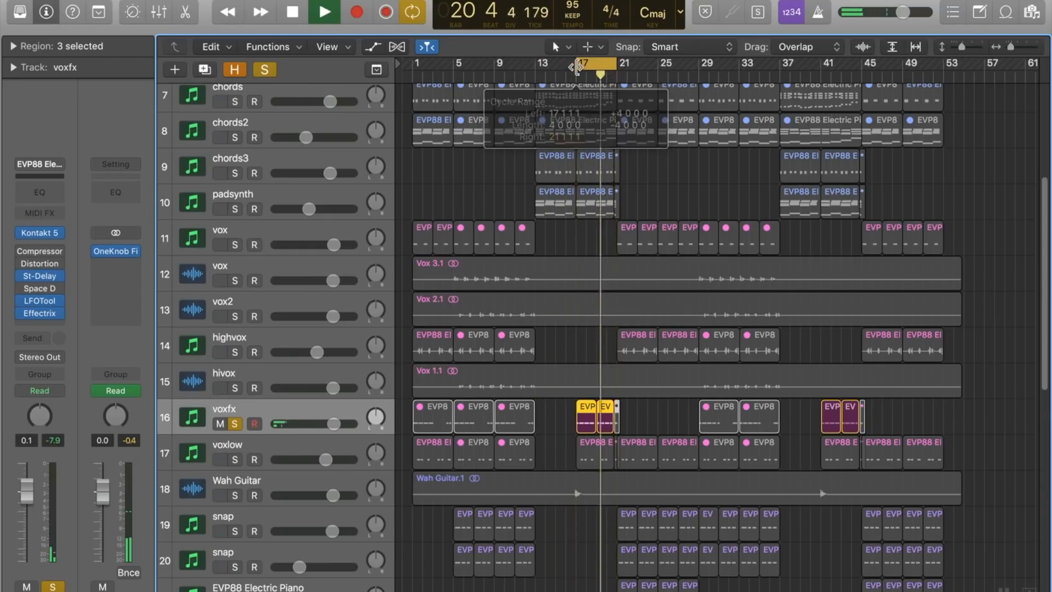
click(40, 313)
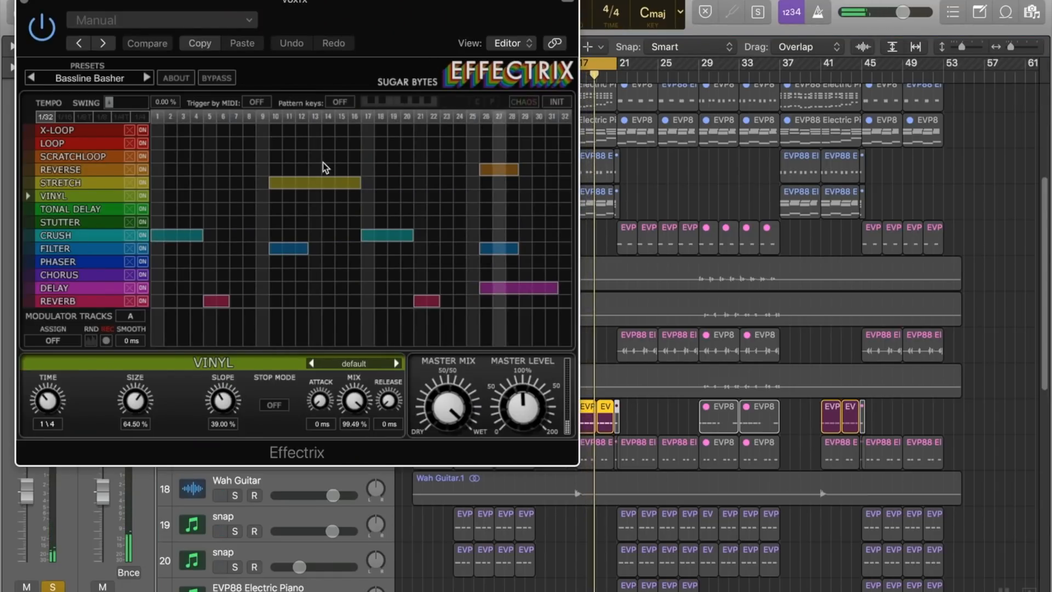
click(25, 1)
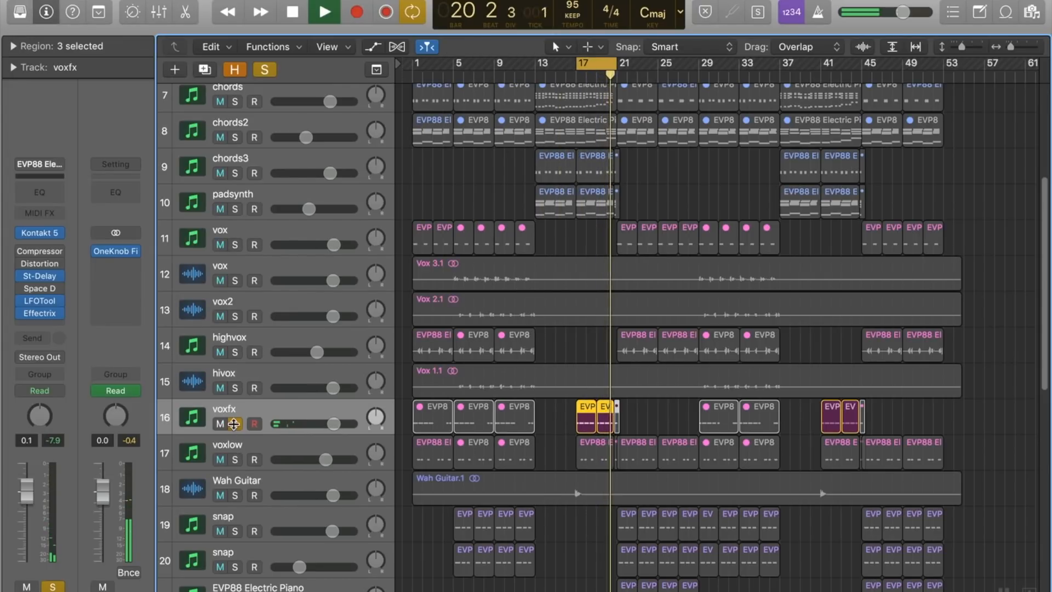
Step: Stop playback, clear all solos, and audition the voxlow track on its own
key(space)
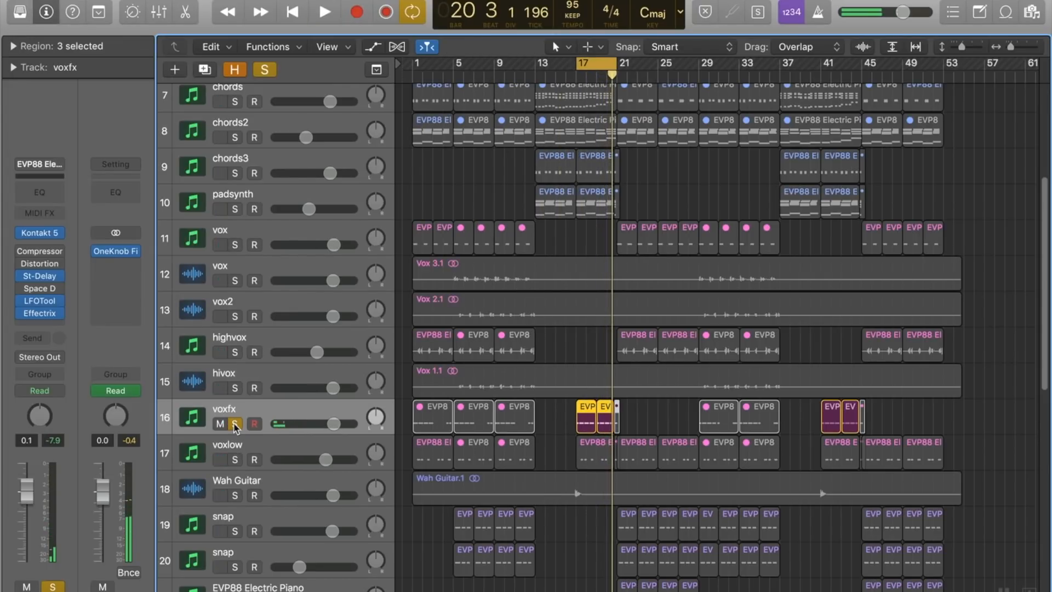
click(264, 73)
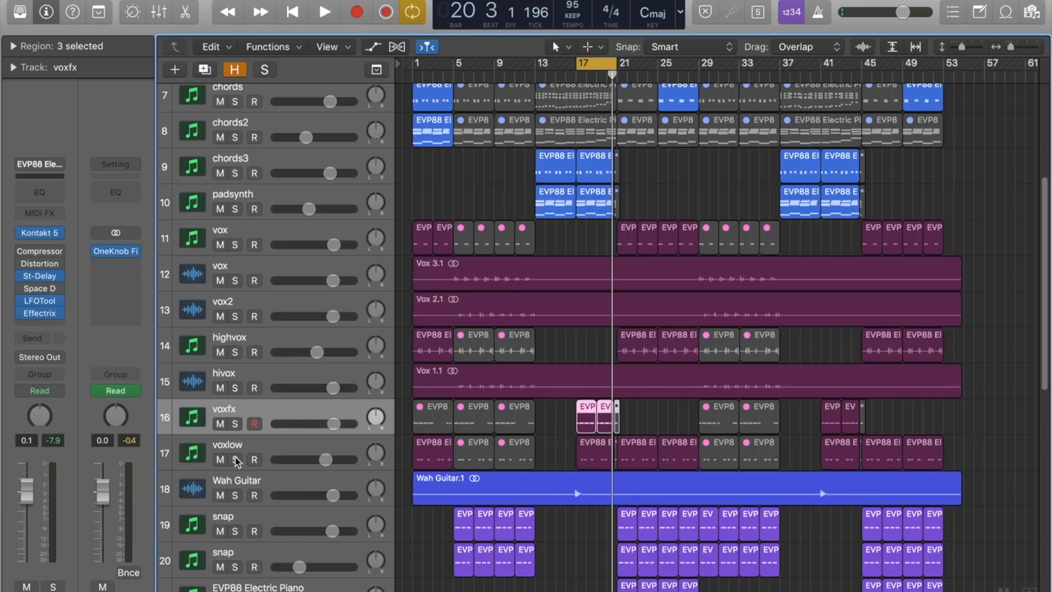
click(236, 460)
key(space)
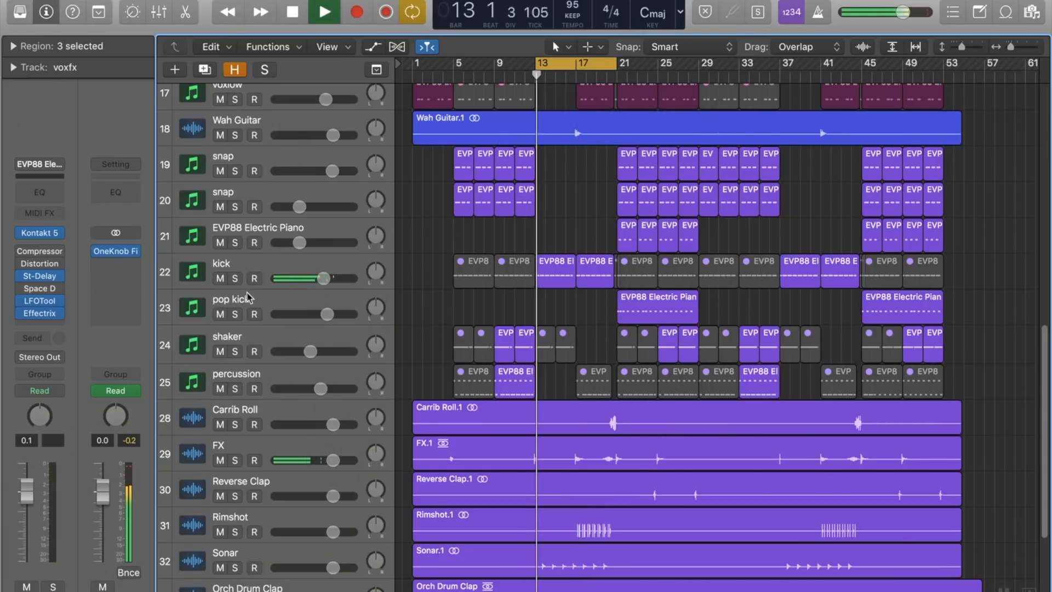
Step: Solo the Rimshot, kick, Sonar and Carrib Roll tracks one after another while the section from bar 13 plays
click(566, 80)
scroll(219, 526, down, 2)
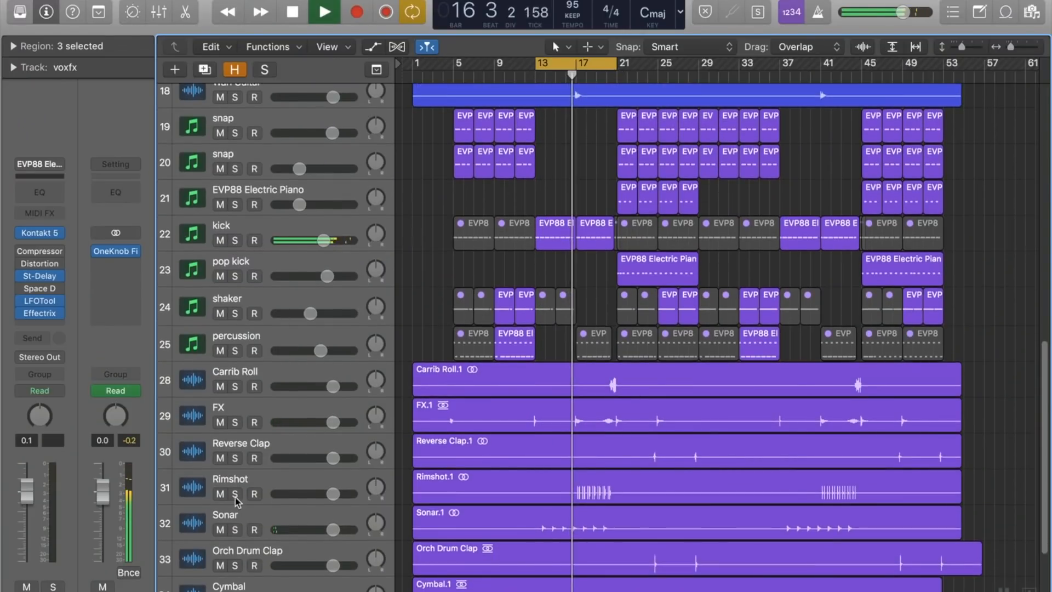
click(235, 495)
click(234, 240)
scroll(239, 384, down, 4)
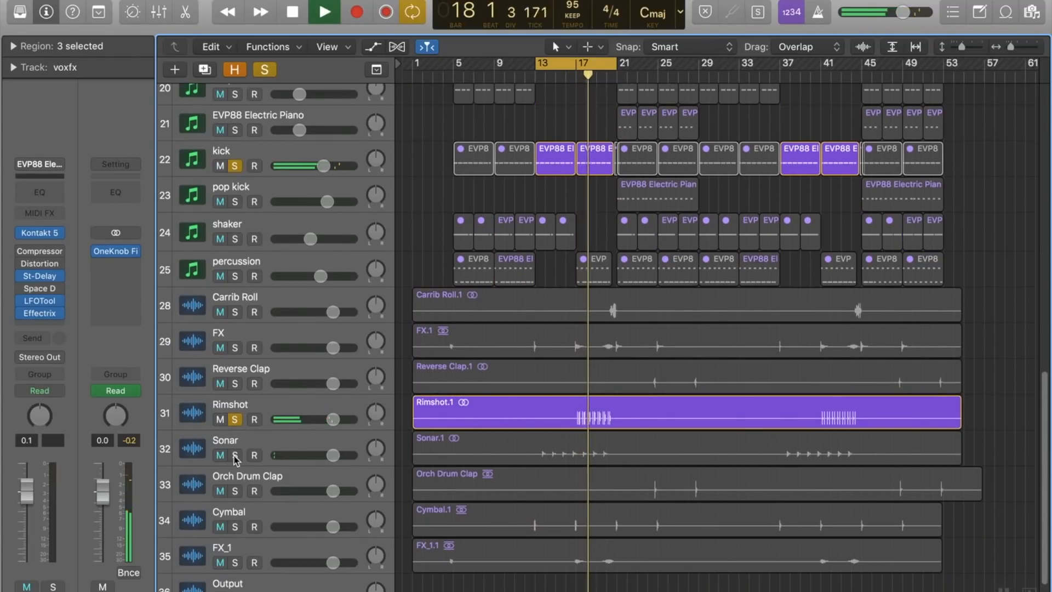
click(235, 455)
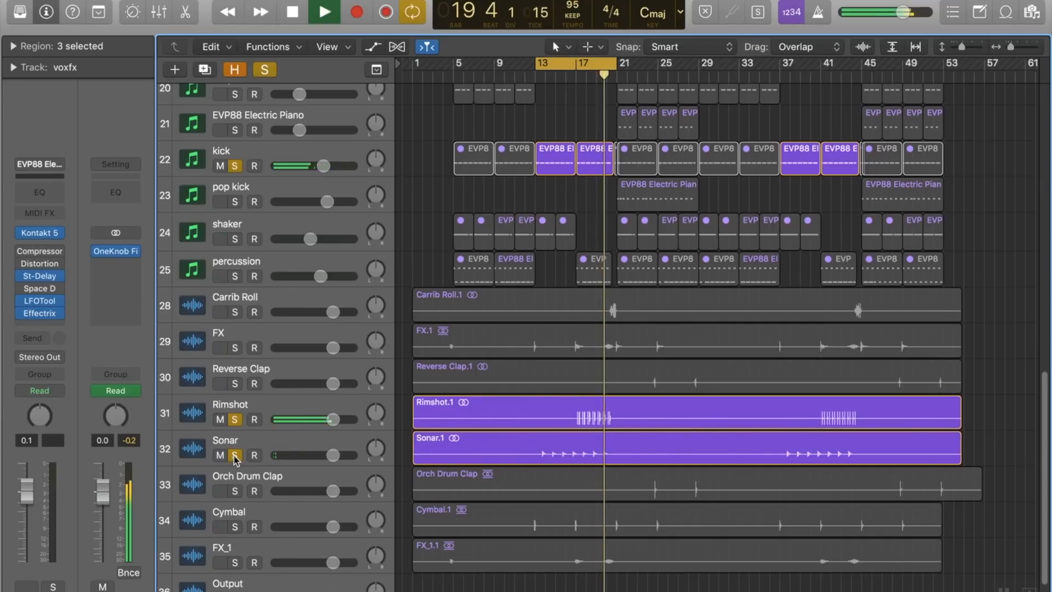
click(235, 312)
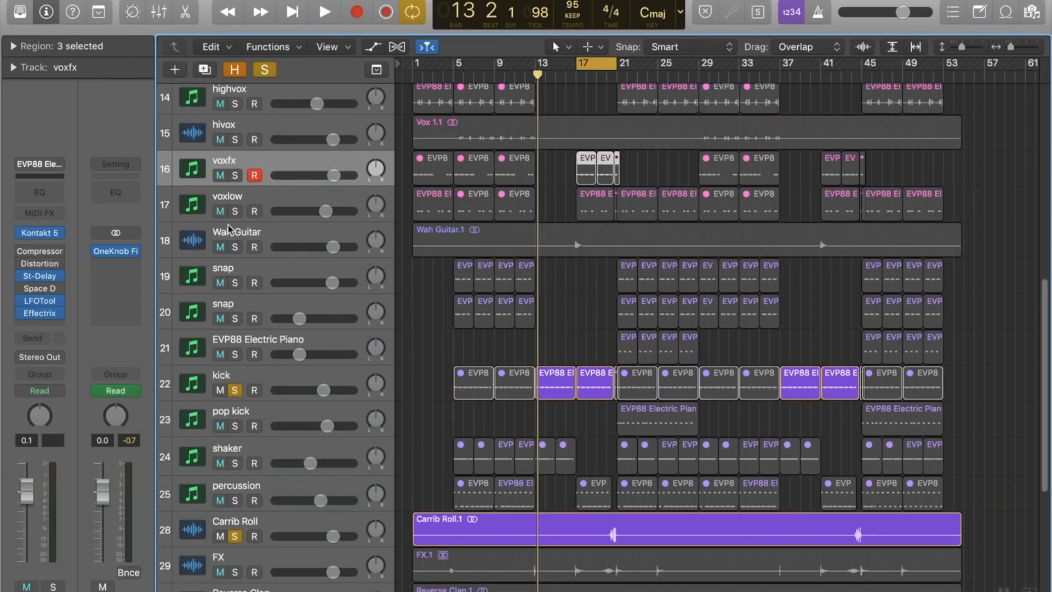
Step: Play the cycle from bar 17 with Wah Guitar added to the soloed drum tracks, and stop and clear all solos
click(235, 247)
key(space)
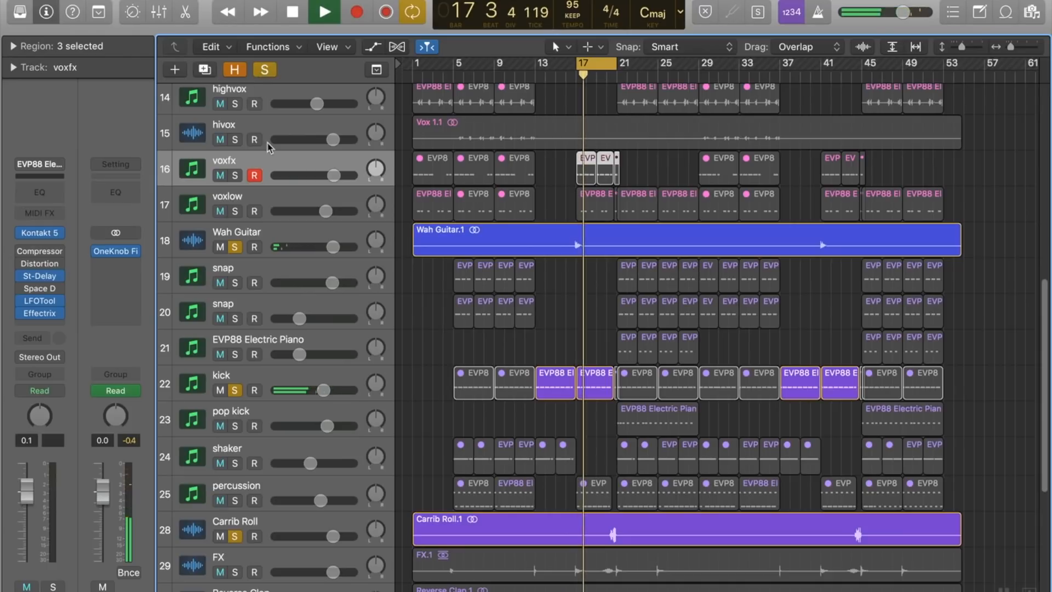
scroll(293, 359, down, 5)
scroll(293, 359, down, 1)
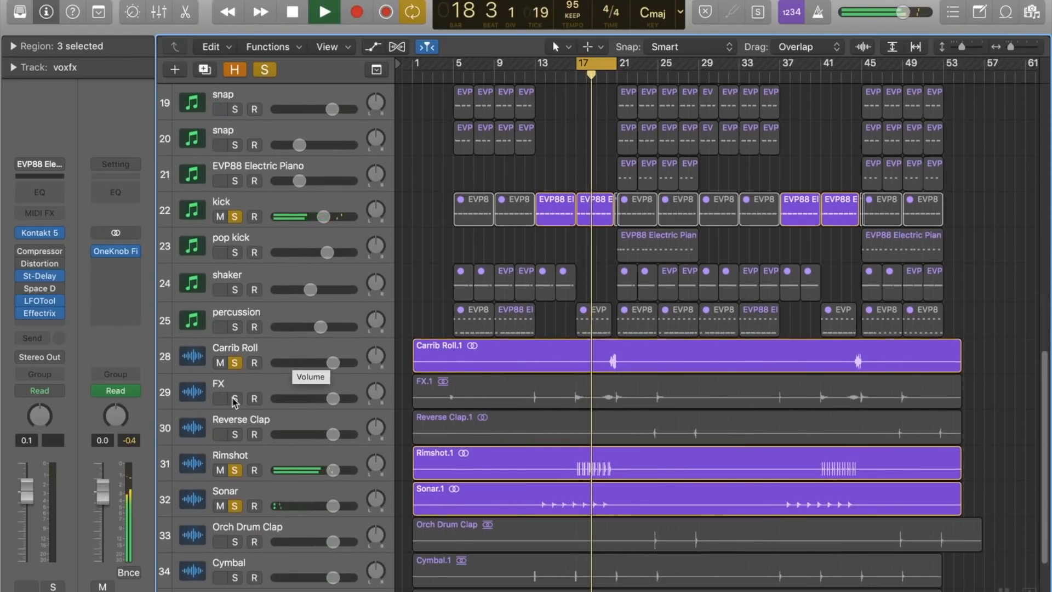
key(space)
click(265, 70)
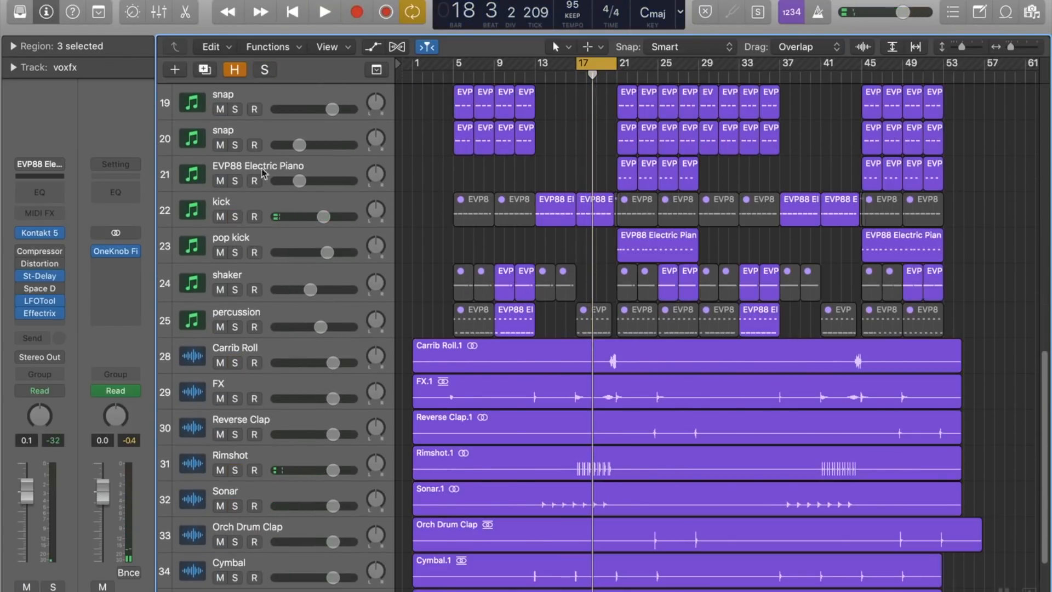
Step: Audition the FX and Reverse Clap tracks soloed together, and stop playback and remove both solos
click(234, 399)
click(235, 434)
key(space)
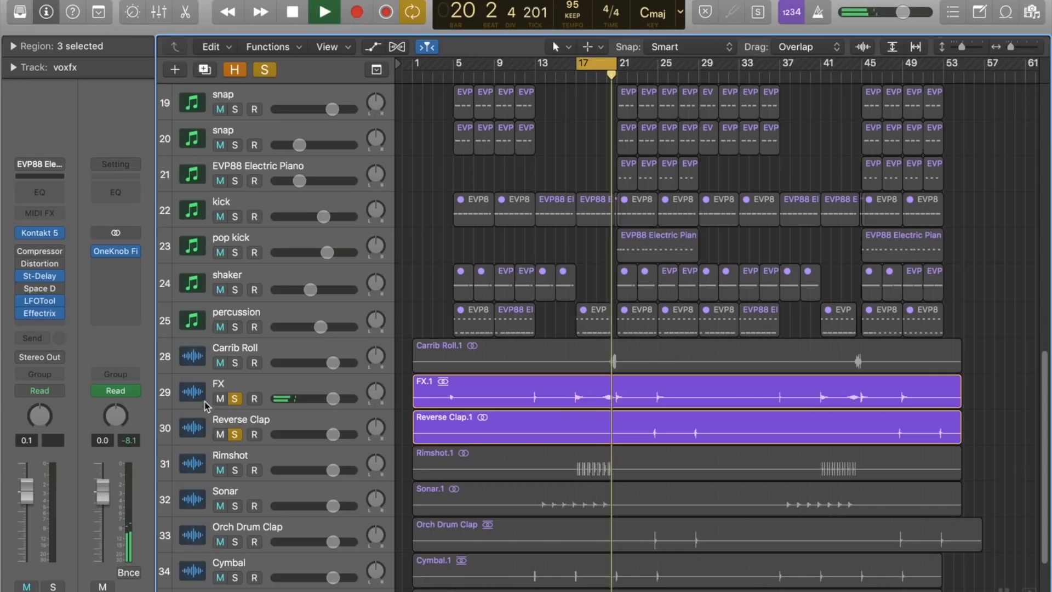
key(space)
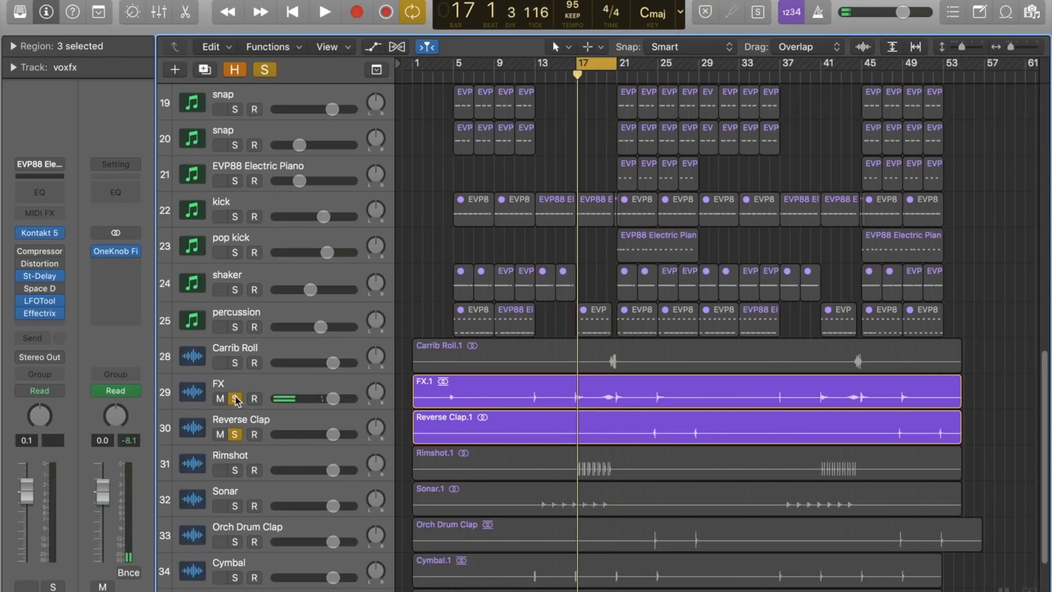
click(235, 399)
click(234, 434)
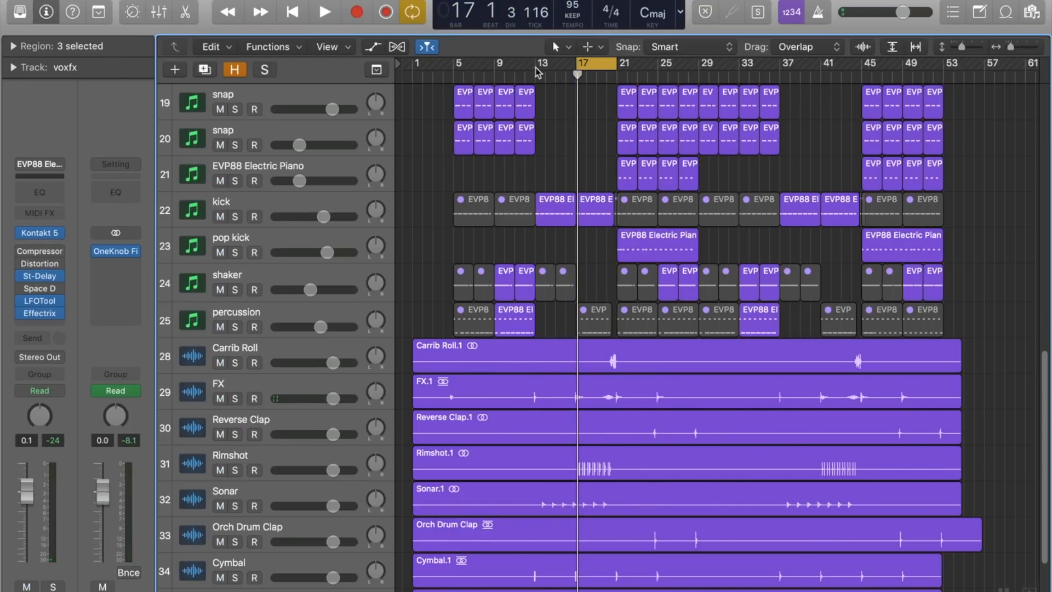
Step: Move the cycle range to bars 21 to 29 and play it with only voxlow soloed
drag(541, 70, 581, 70)
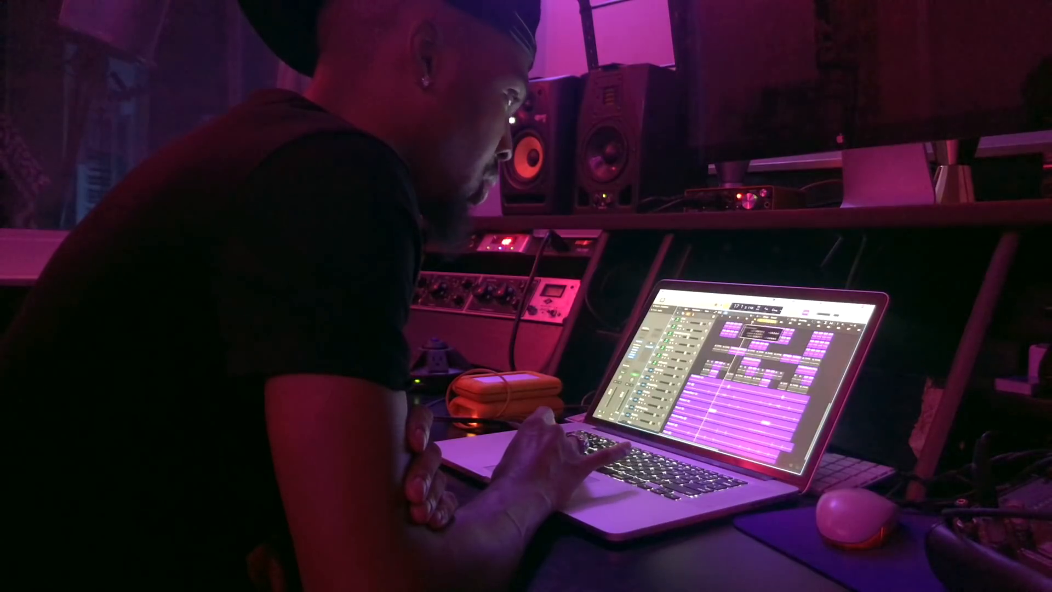
scroll(751, 384, up, 15)
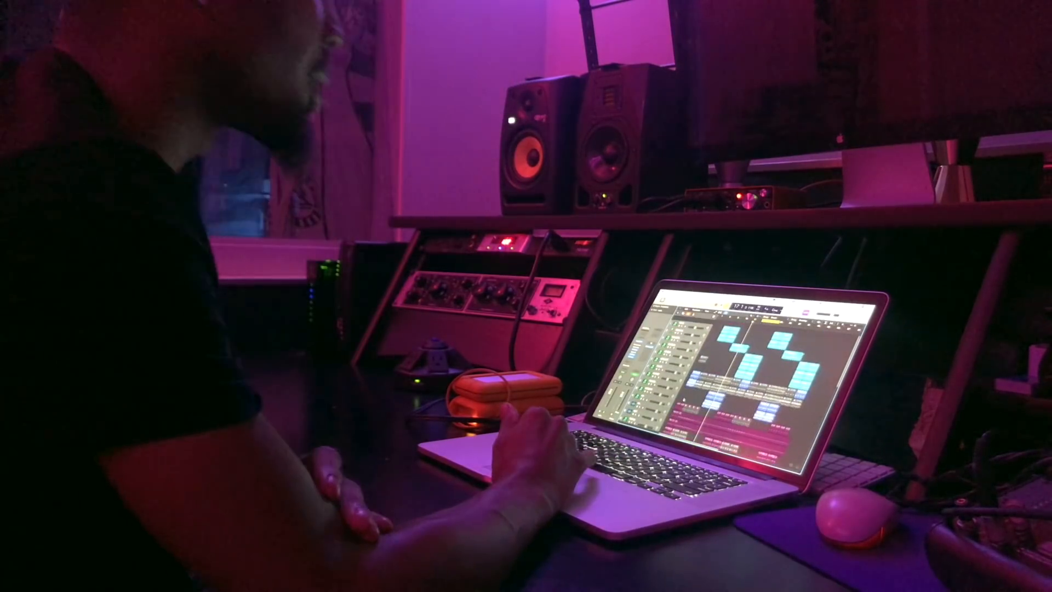
scroll(684, 399, down, 12)
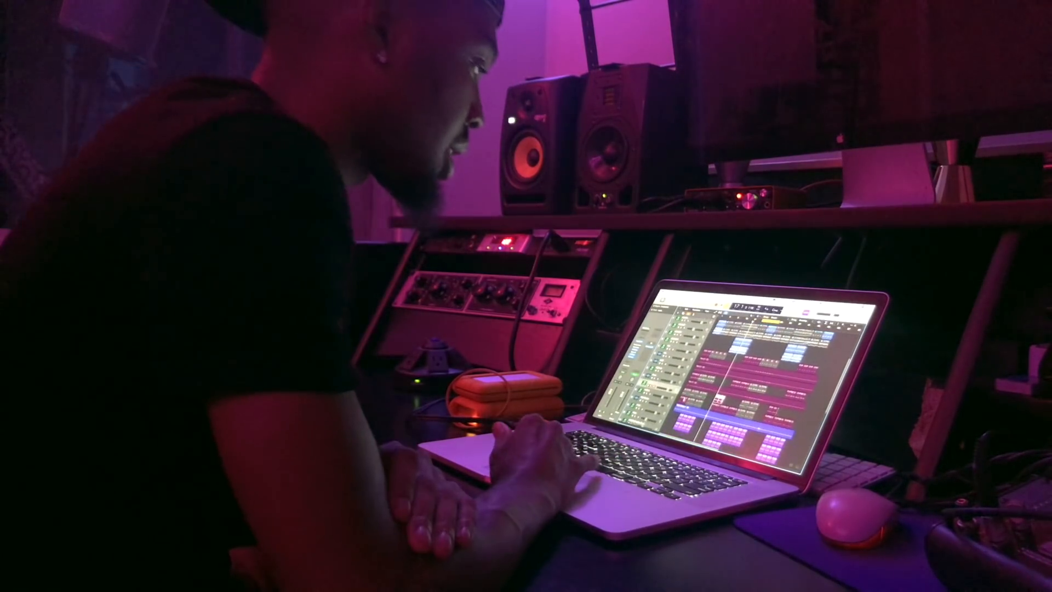
scroll(684, 400, down, 3)
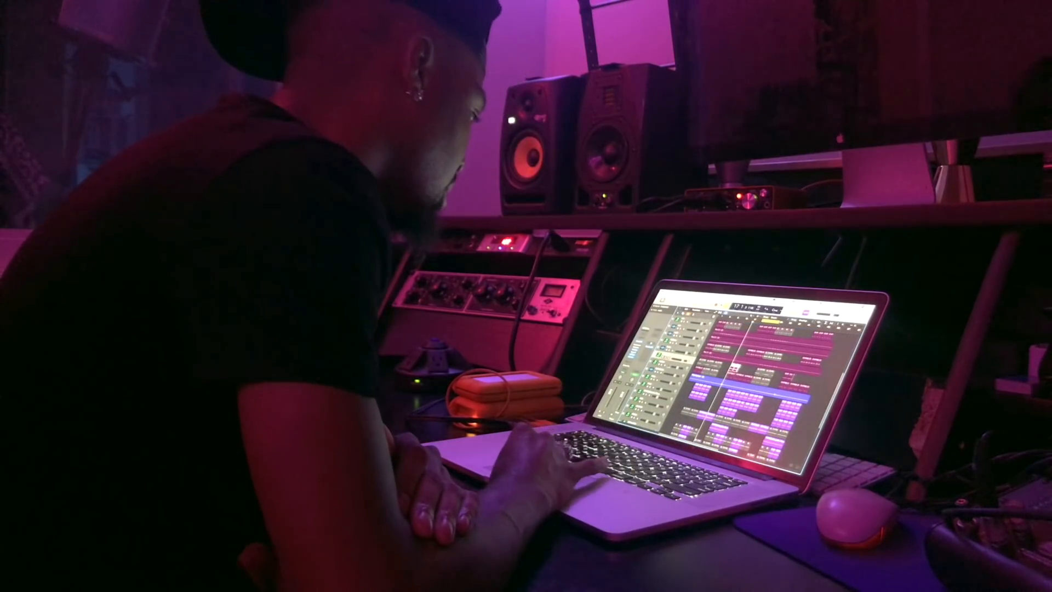
key(s)
key(space)
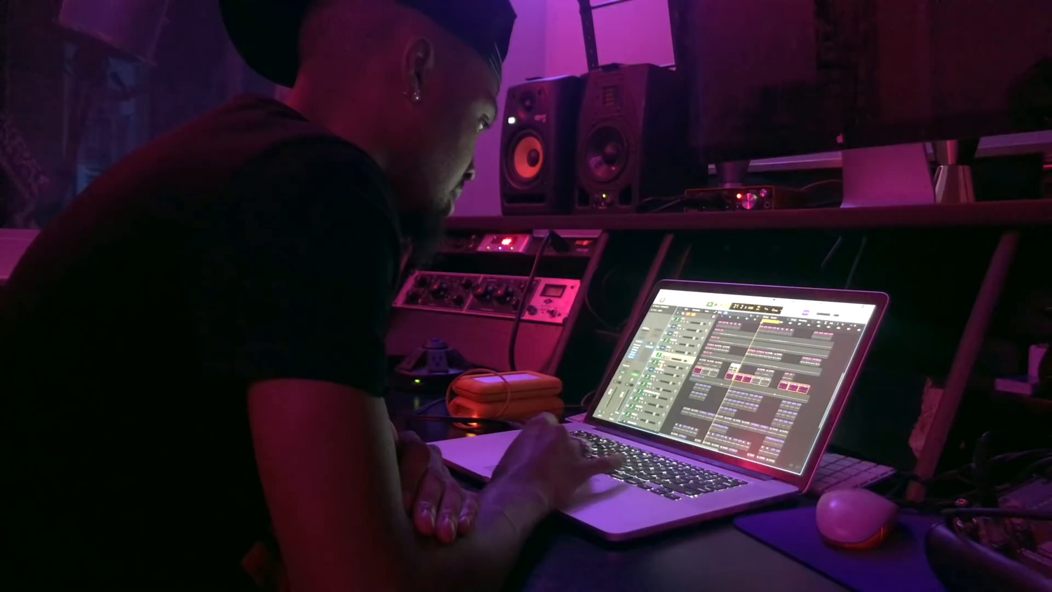
Step: Remove the voxlow solo, audition tracks 11 to 17, vox through voxlow, soloed together, and clear all solos
key(space)
key(s)
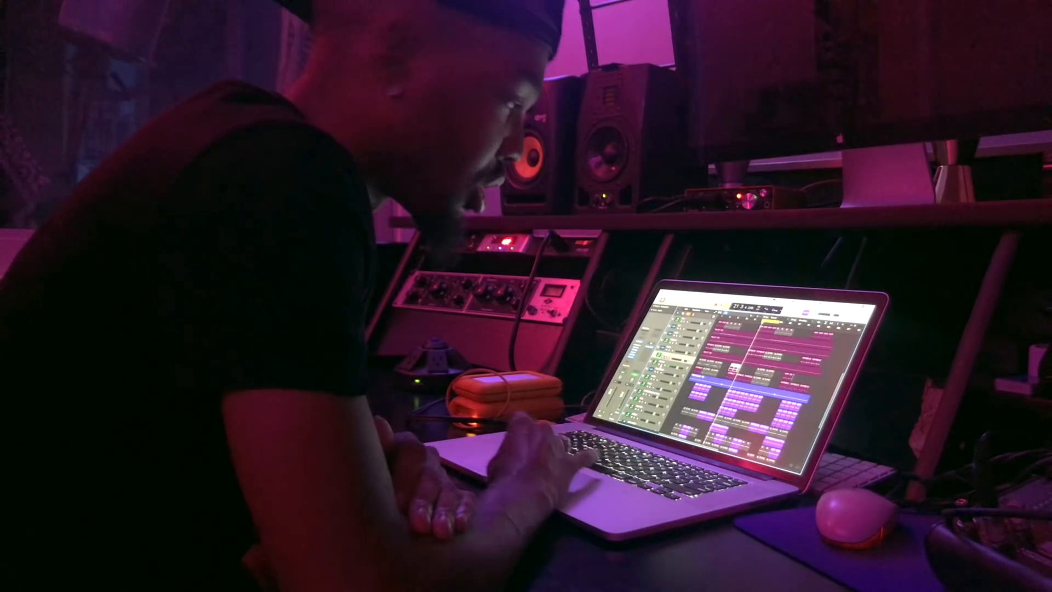
key(s)
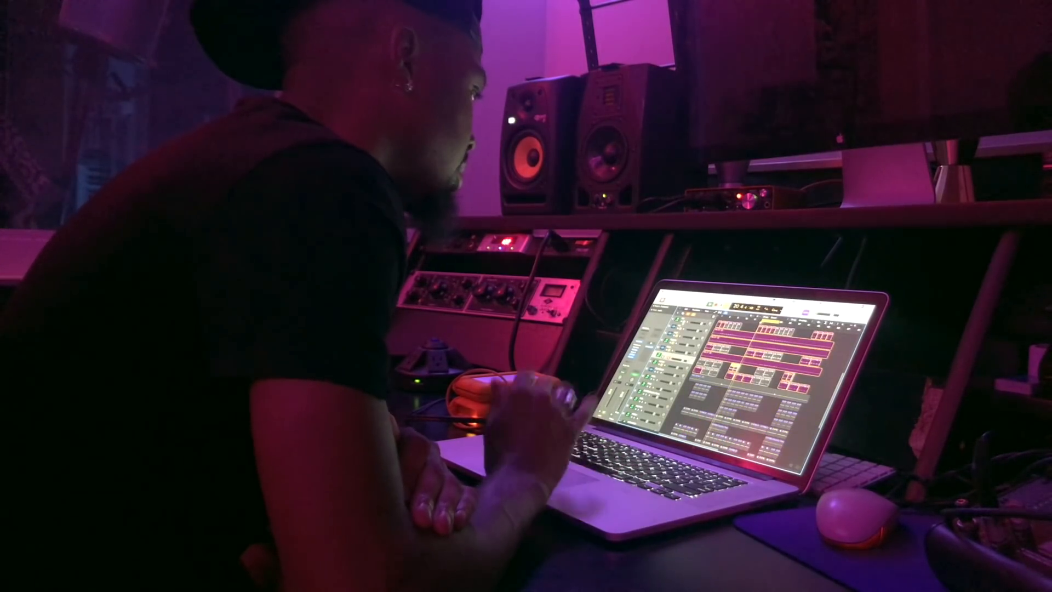
key(space)
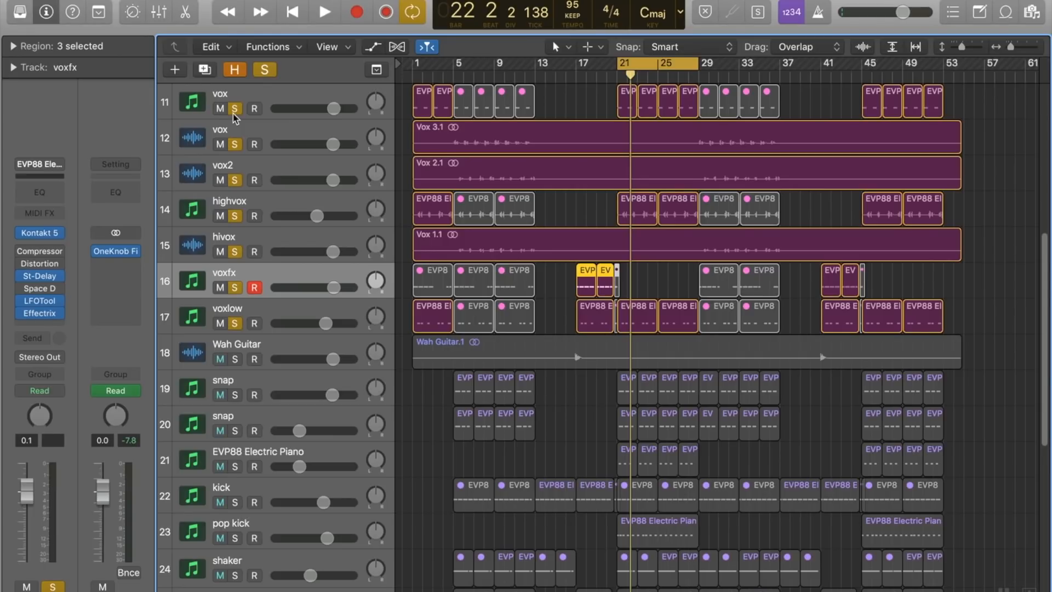
scroll(234, 118, up, 10)
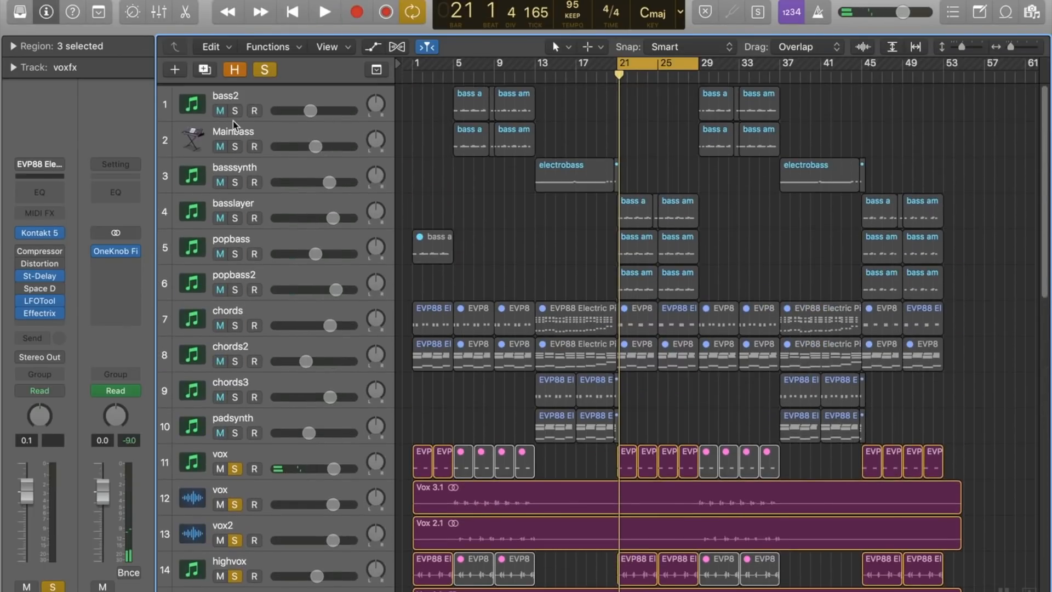
click(266, 70)
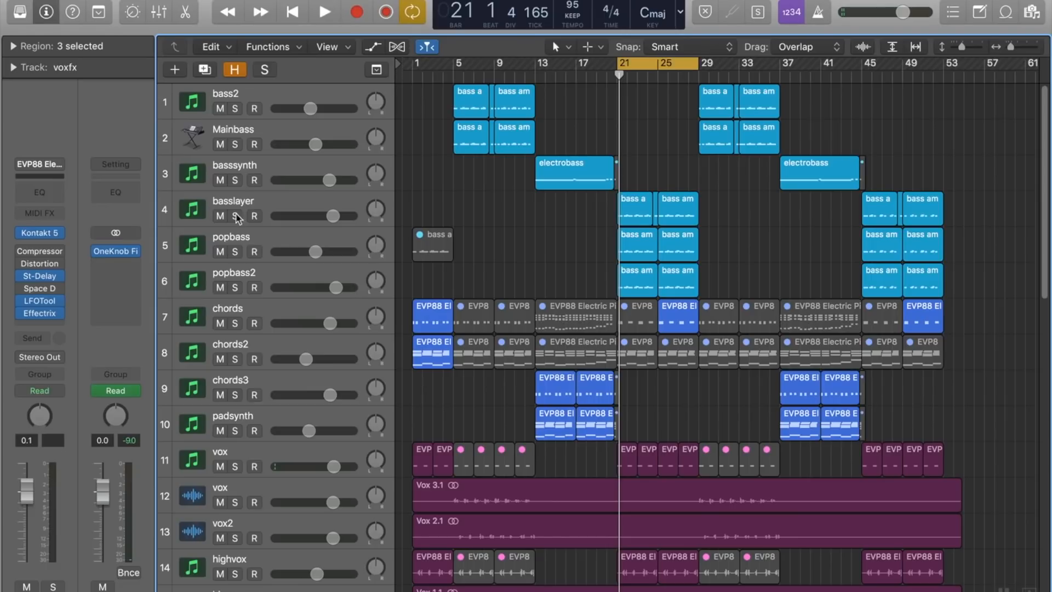
Step: Select the popbass track and audition it soloed in the bar 21 to 29 cycle
click(234, 245)
click(236, 251)
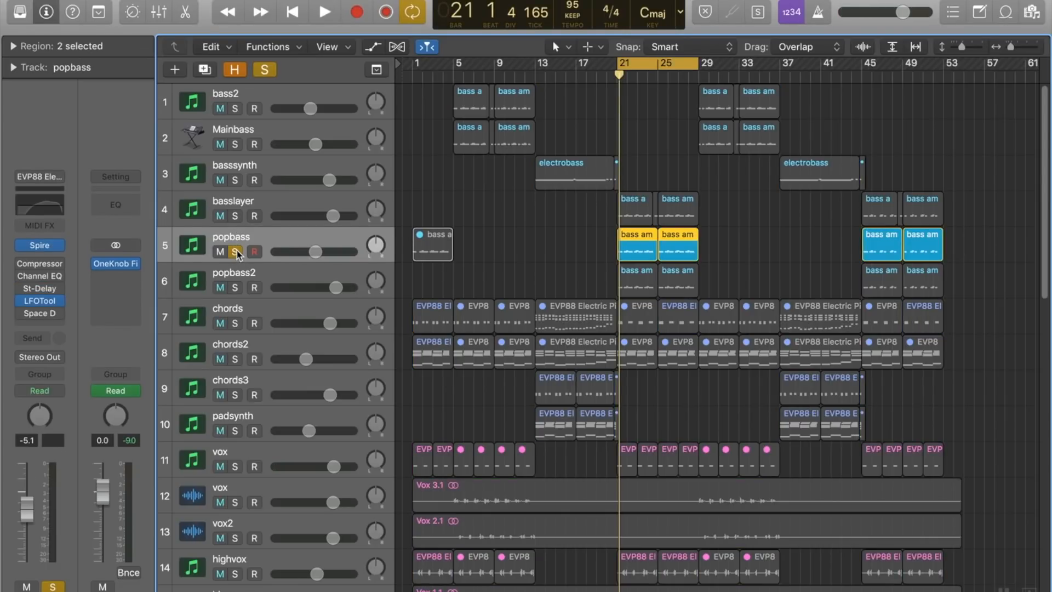
key(space)
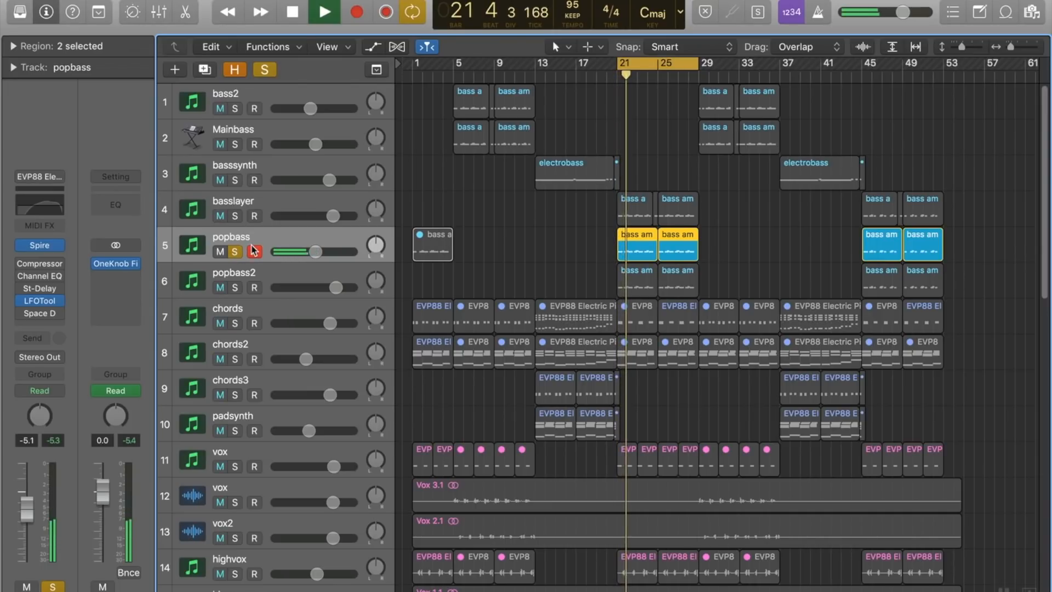
key(space)
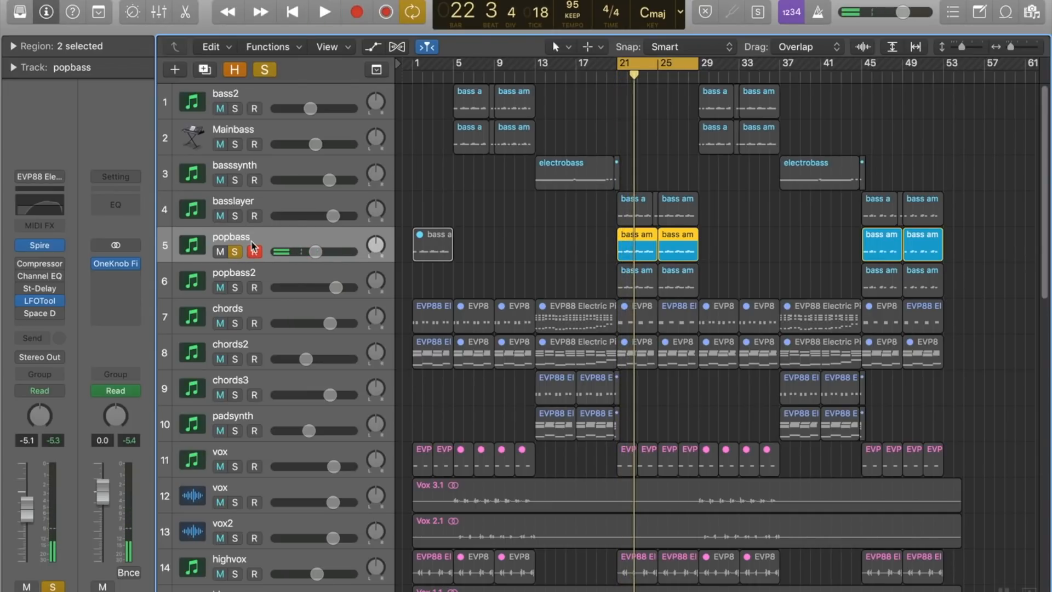
Step: Play popbass2 soloed with and without popbass, stop playback and remove both solos
click(237, 289)
key(space)
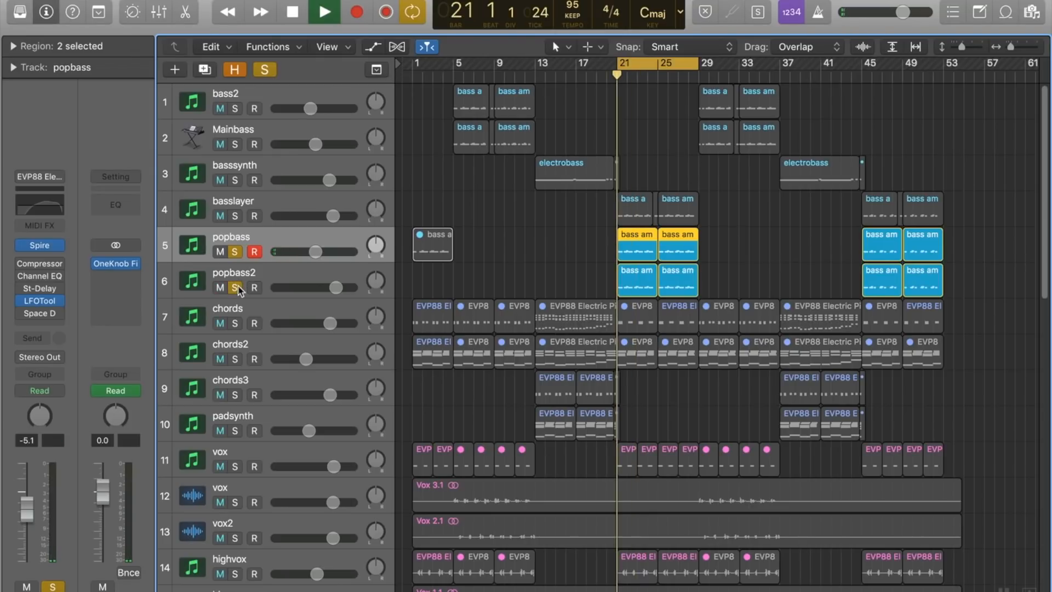
click(238, 253)
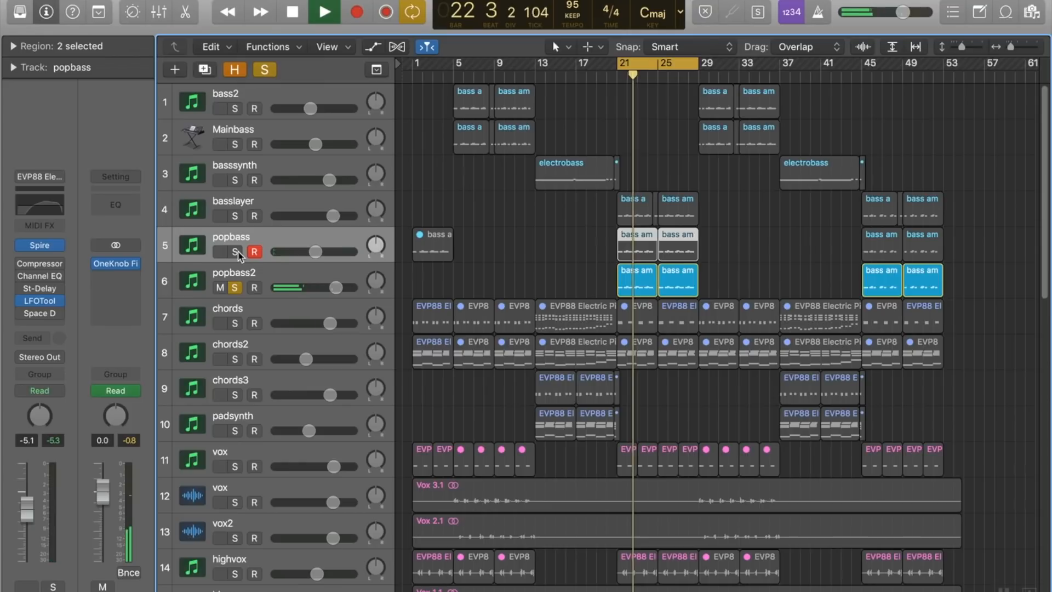
click(236, 253)
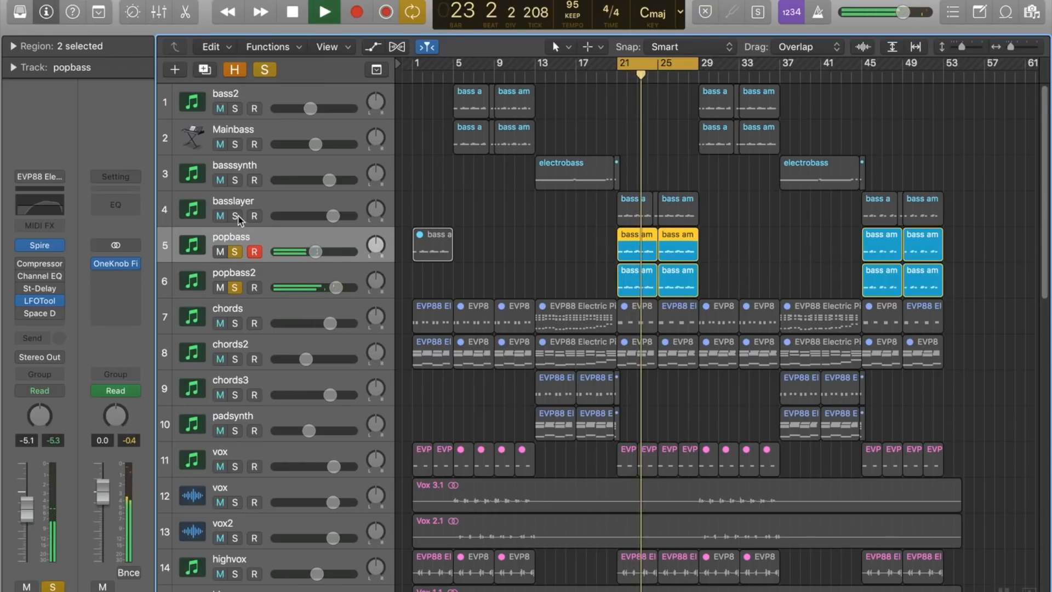
key(space)
click(235, 252)
click(236, 288)
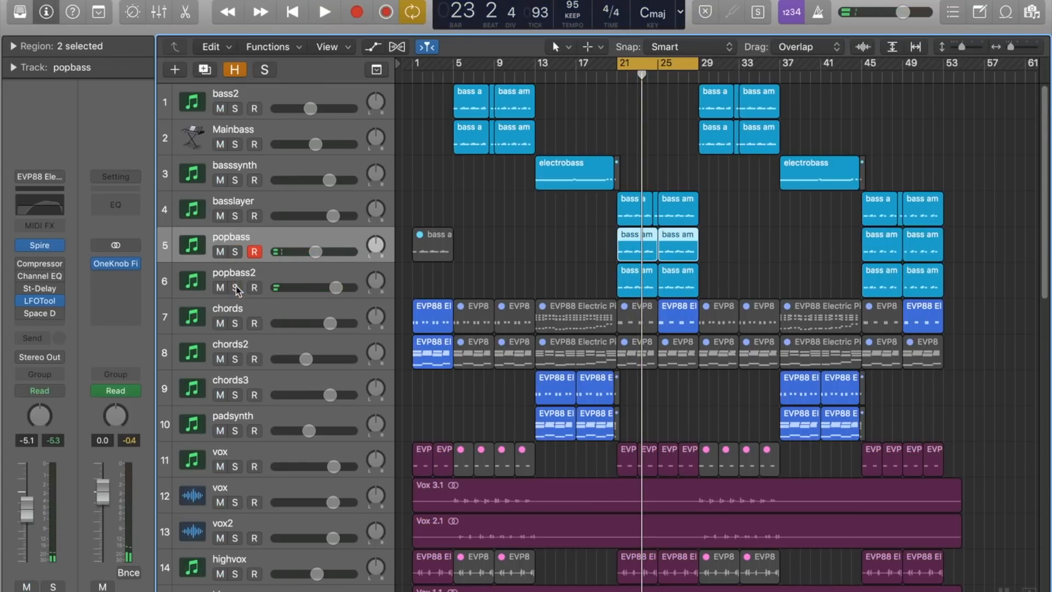
Step: Play the cycle with basslayer soloed, and add popbass and popbass2 to the solo
click(236, 217)
key(space)
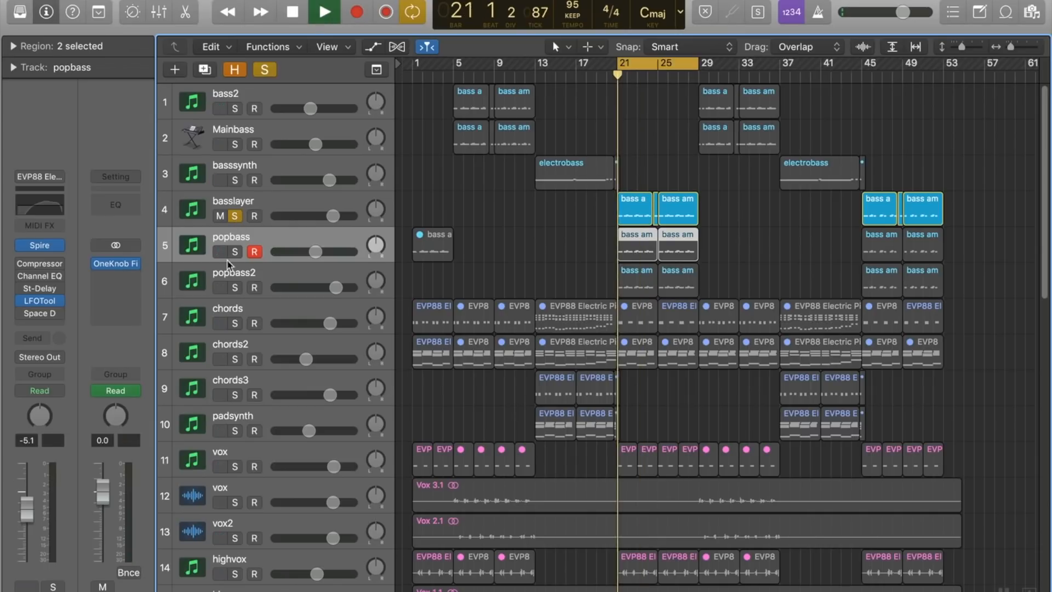
click(236, 253)
click(235, 287)
click(234, 287)
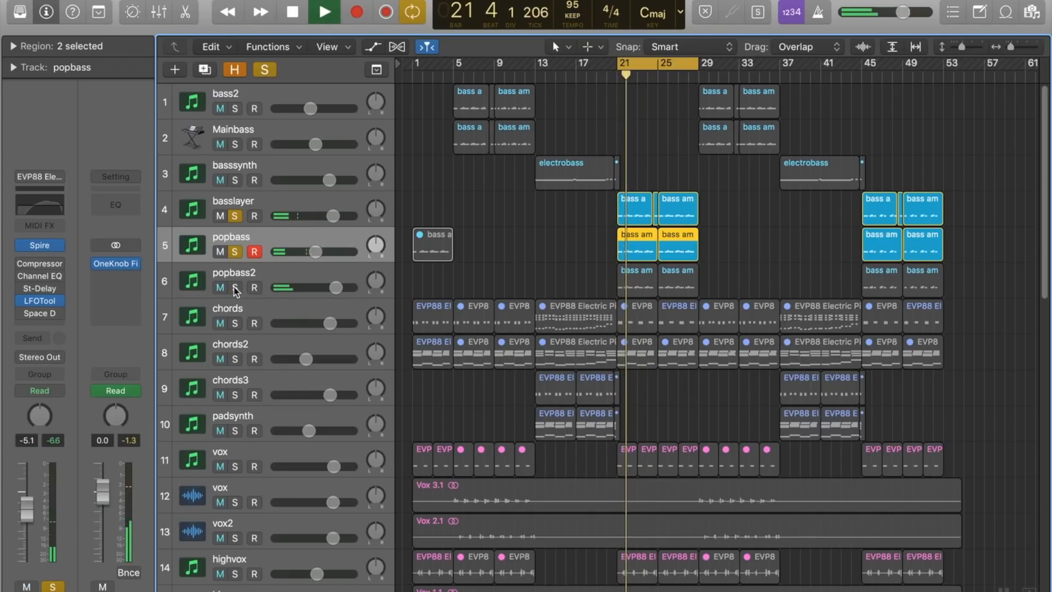
click(234, 287)
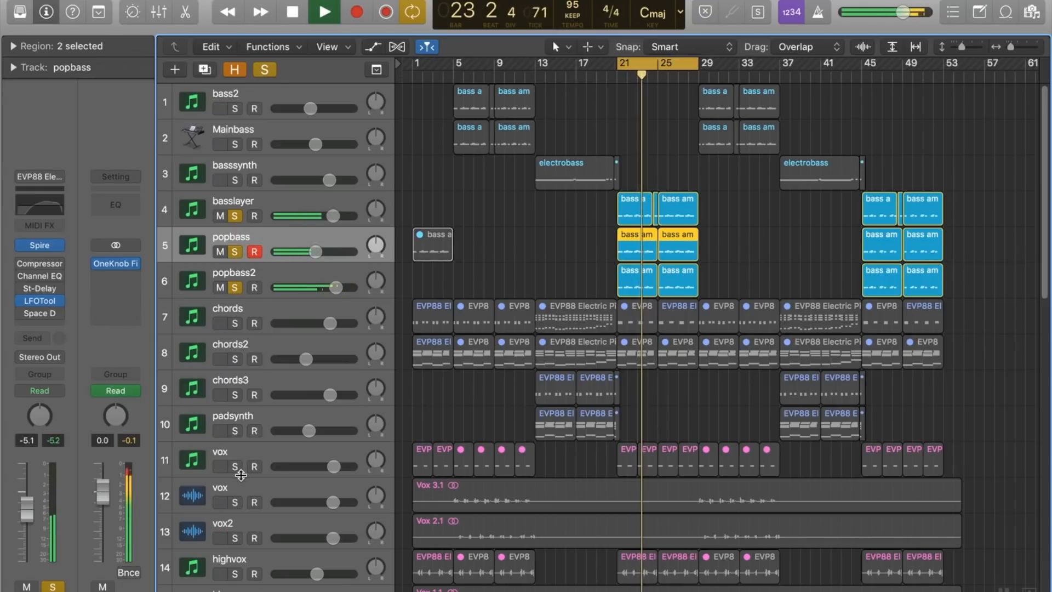
Step: Audition the kick track and the pop kick track soloed, and clear all solos
scroll(240, 460, down, 5)
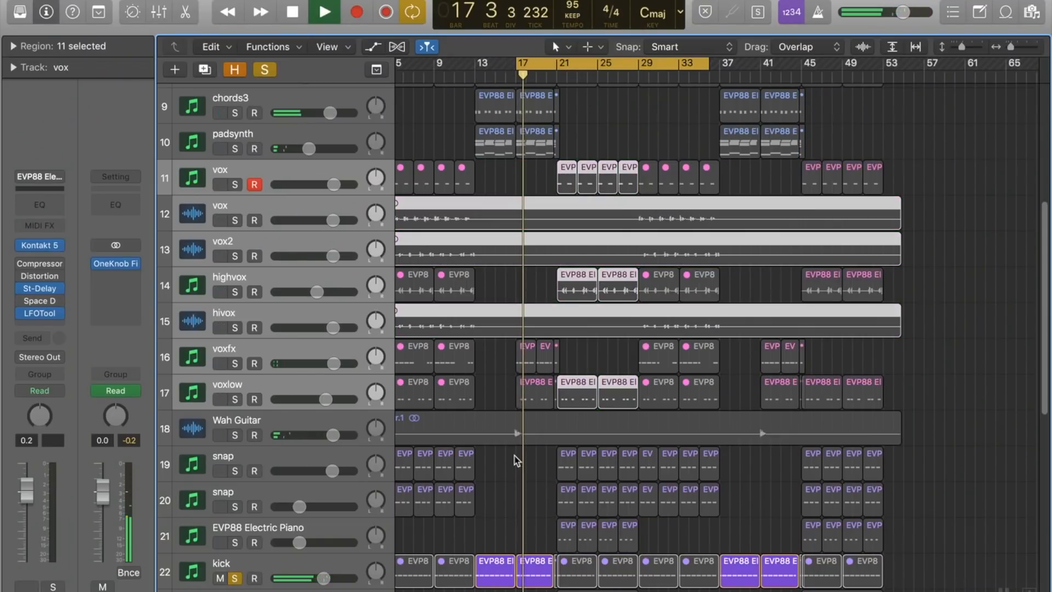
click(322, 573)
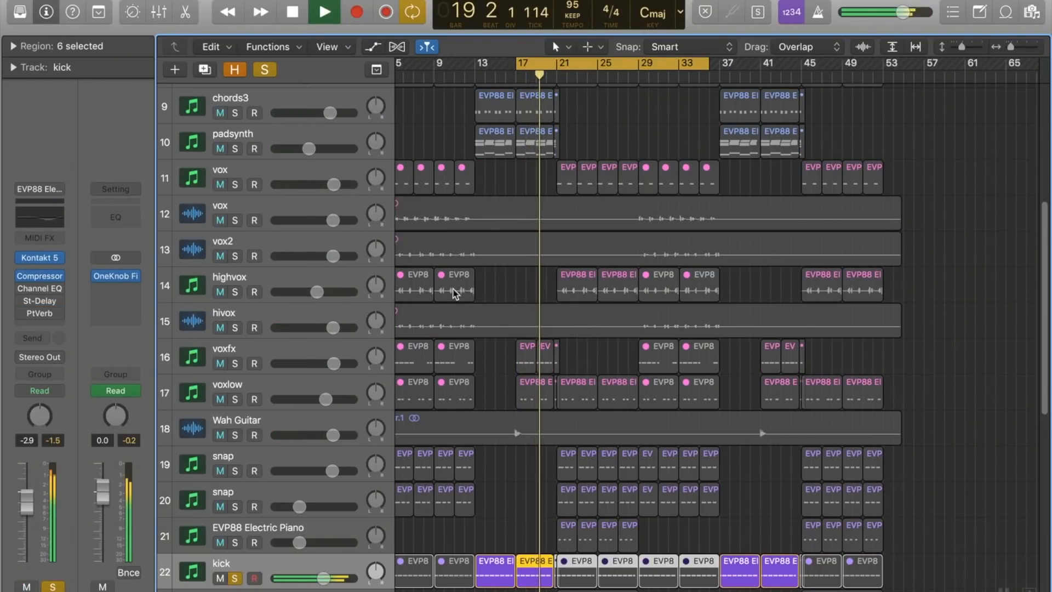
scroll(352, 404, down, 2)
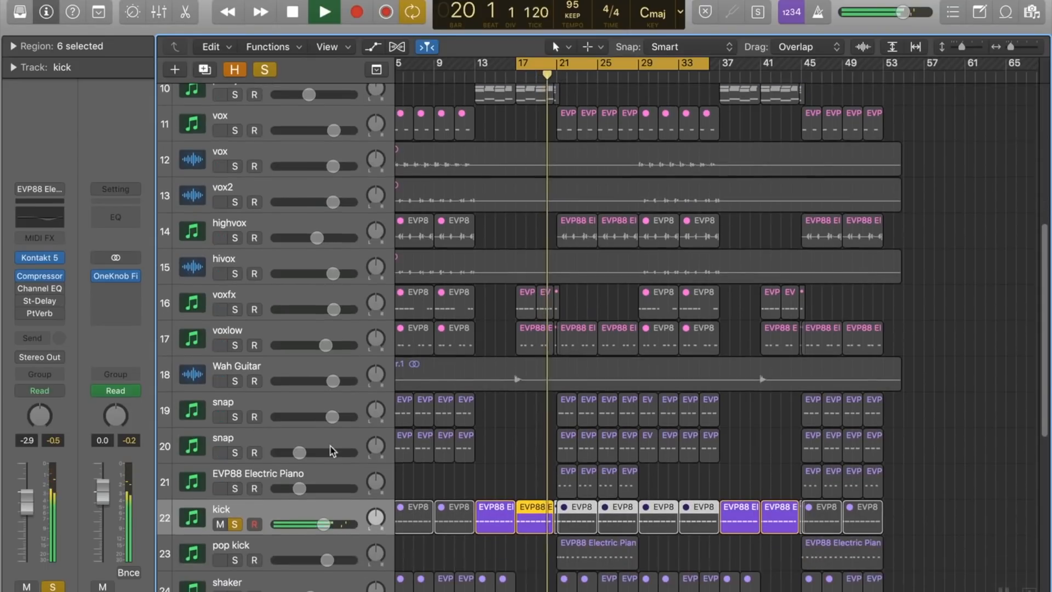
click(236, 562)
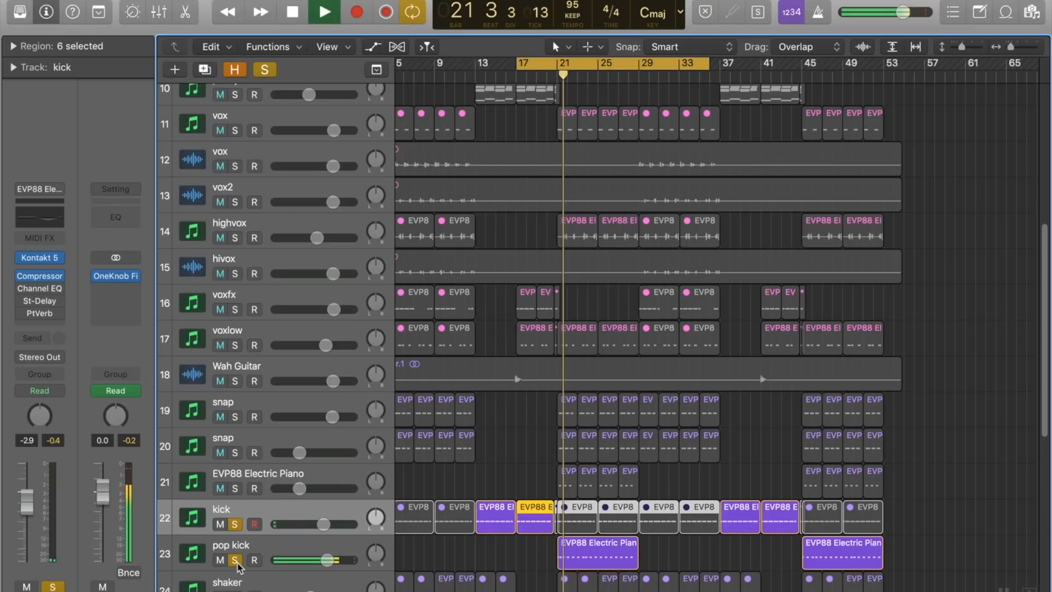
click(264, 70)
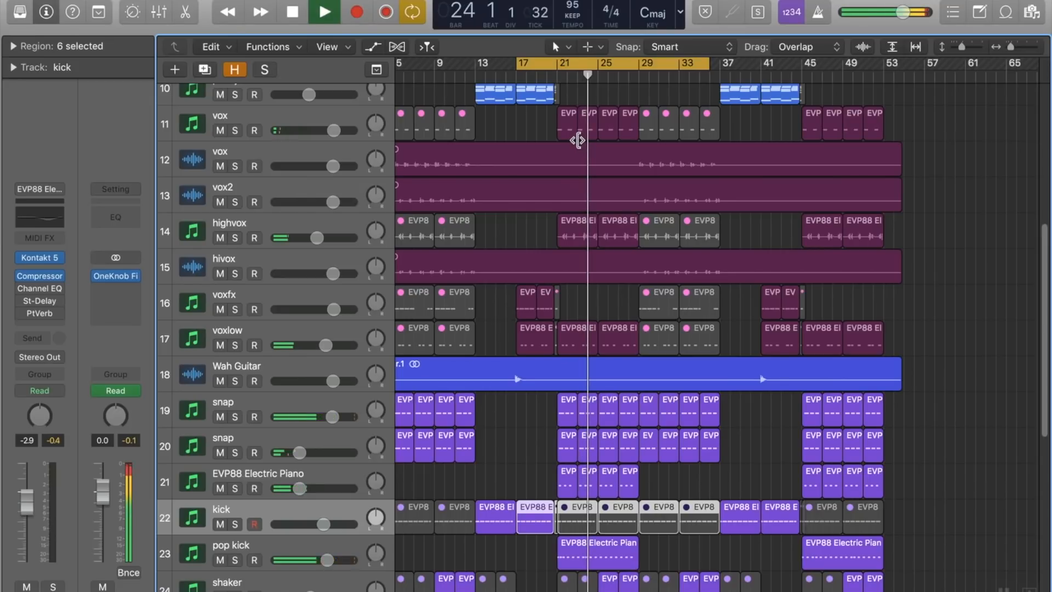
Step: Stop playback, set the cycle range to bars 21 to 25 and solo the popbass track
click(566, 64)
scroll(563, 172, up, 10)
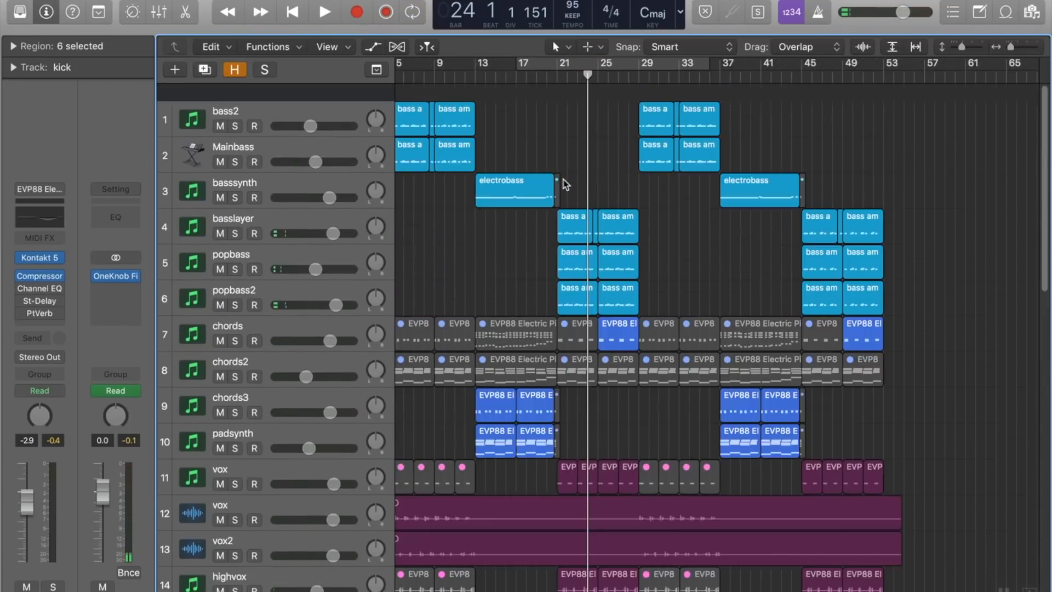
drag(565, 64, 588, 71)
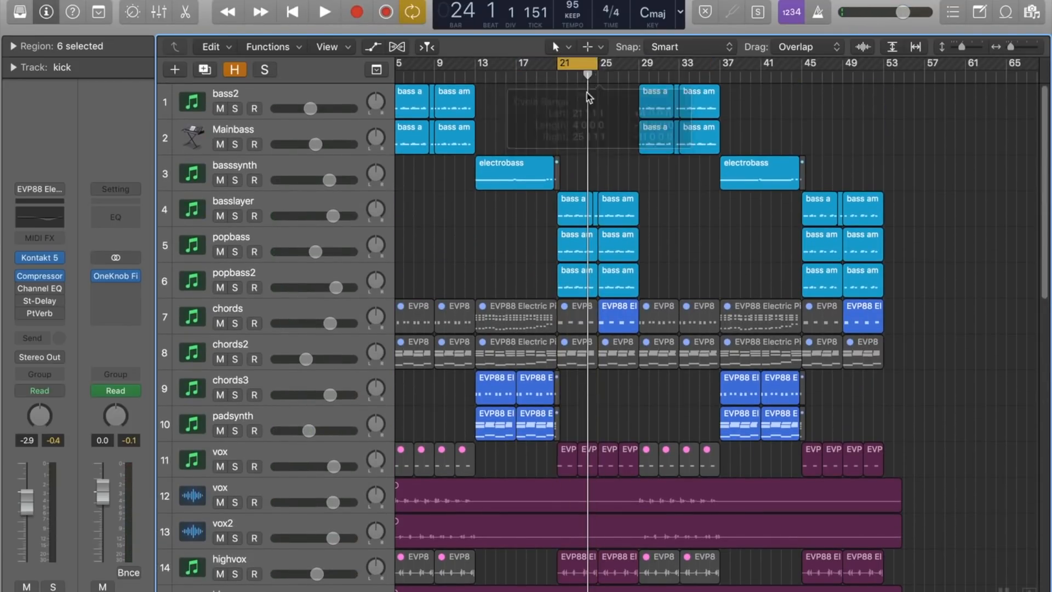
click(235, 216)
click(235, 215)
click(235, 252)
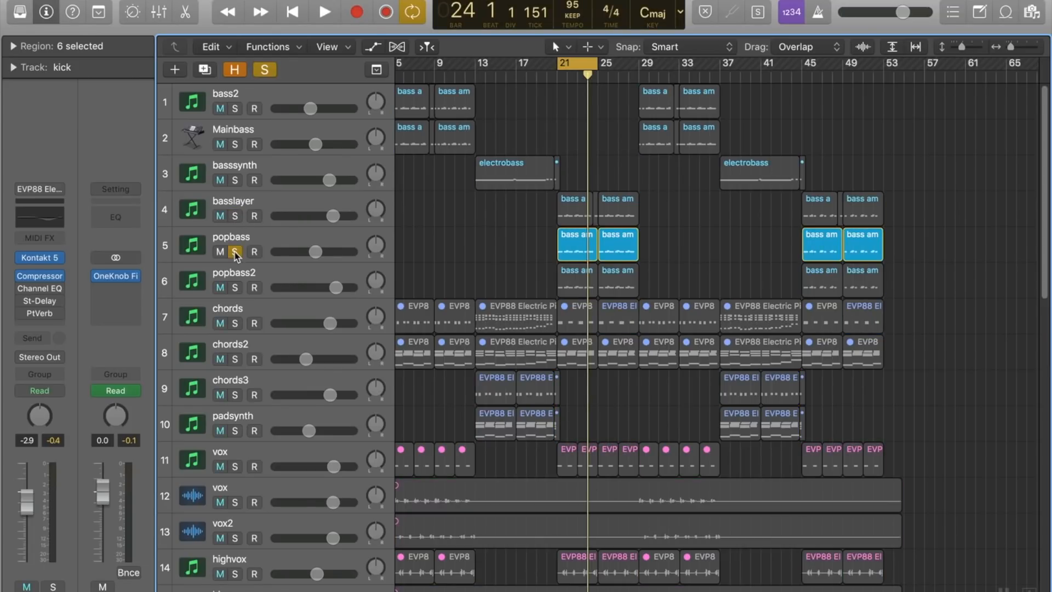
Step: Set the cycle range to bars 9 to 13, clear all solos and start playback
drag(434, 67, 475, 67)
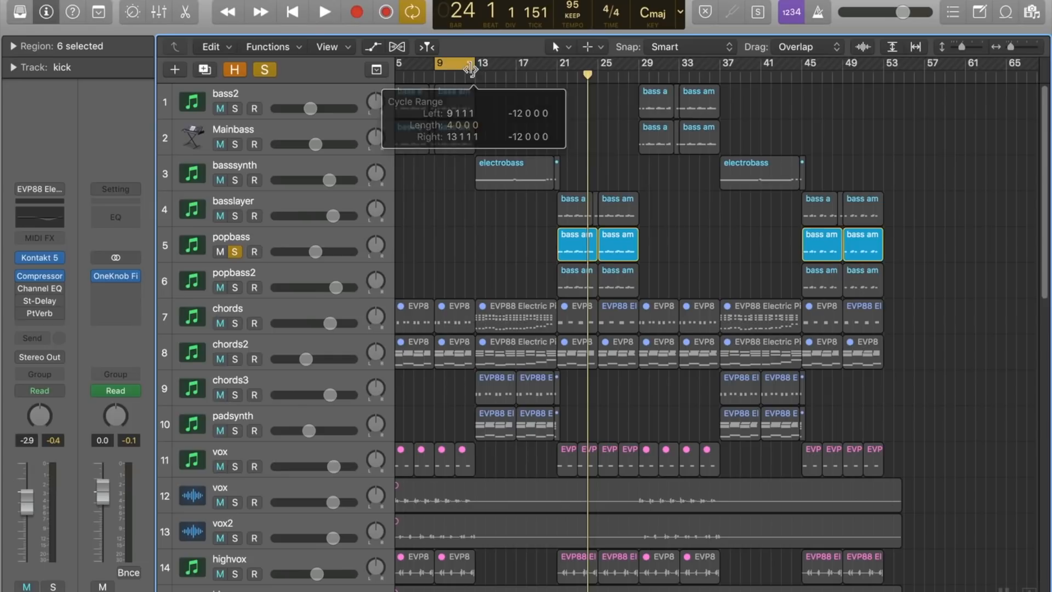
click(264, 70)
key(space)
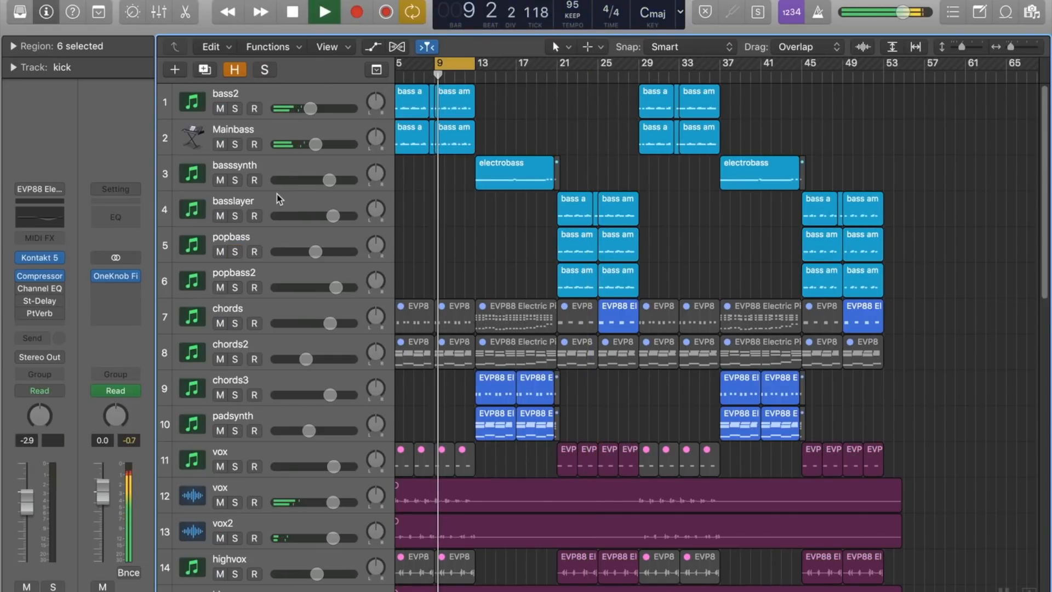
Step: Open the bass2 region at bar 9 in the Piano Roll and replay it from its start to examine its note pattern
click(442, 93)
double_click(443, 99)
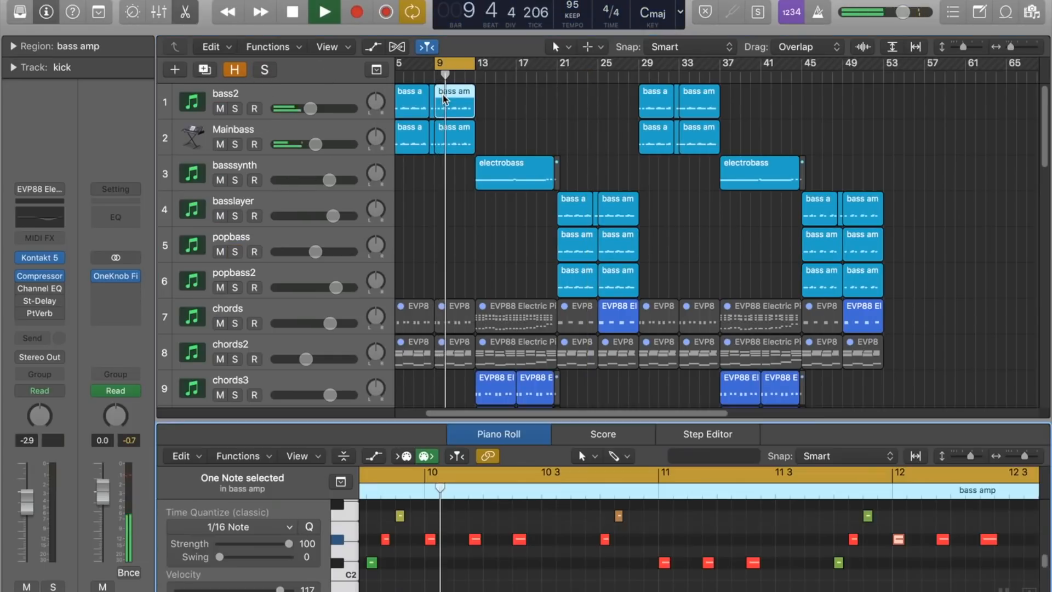
key(space)
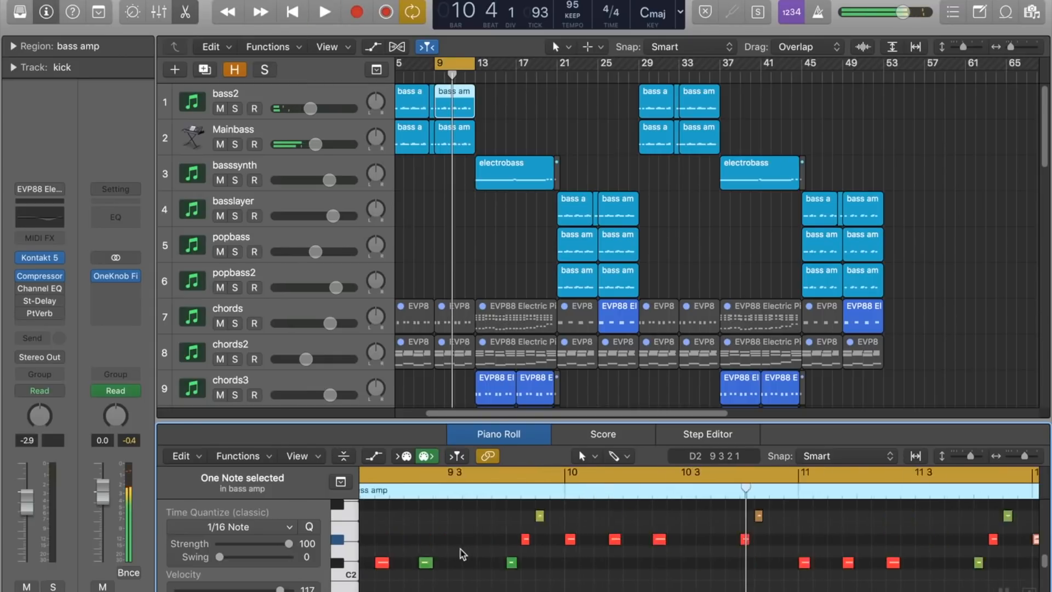
scroll(460, 550, left, 5)
key(space)
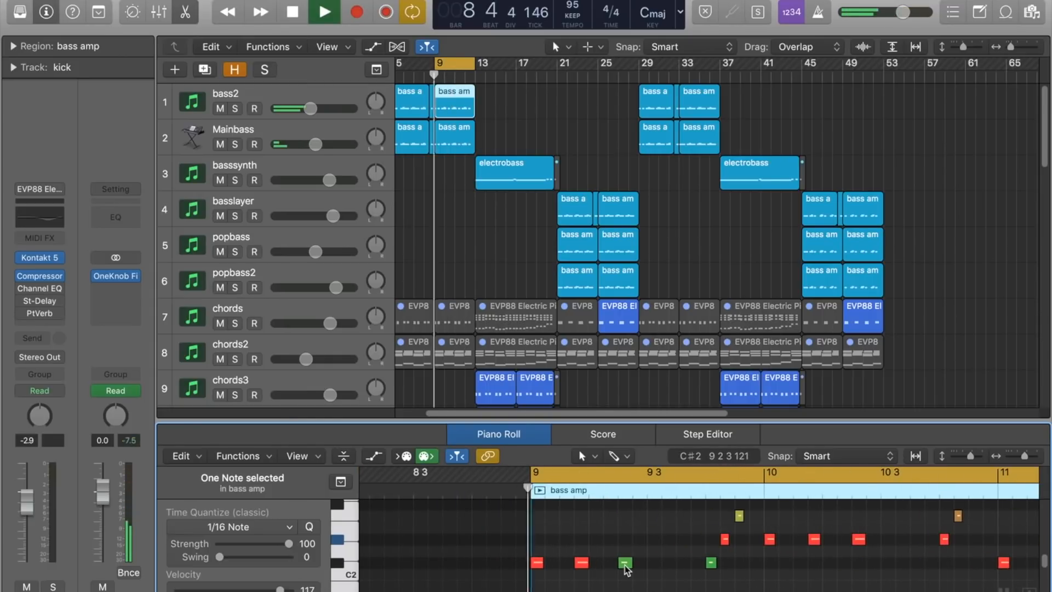
key(space)
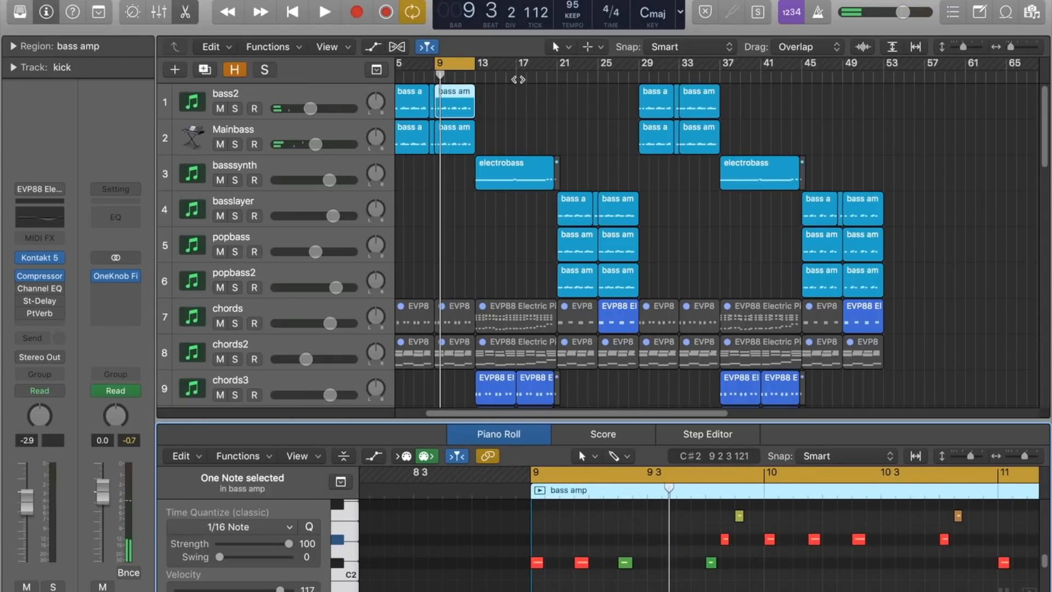
Step: Move the cycle range to bars 21 to 25, solo popbass and play its region in the Piano Roll
drag(455, 63, 579, 63)
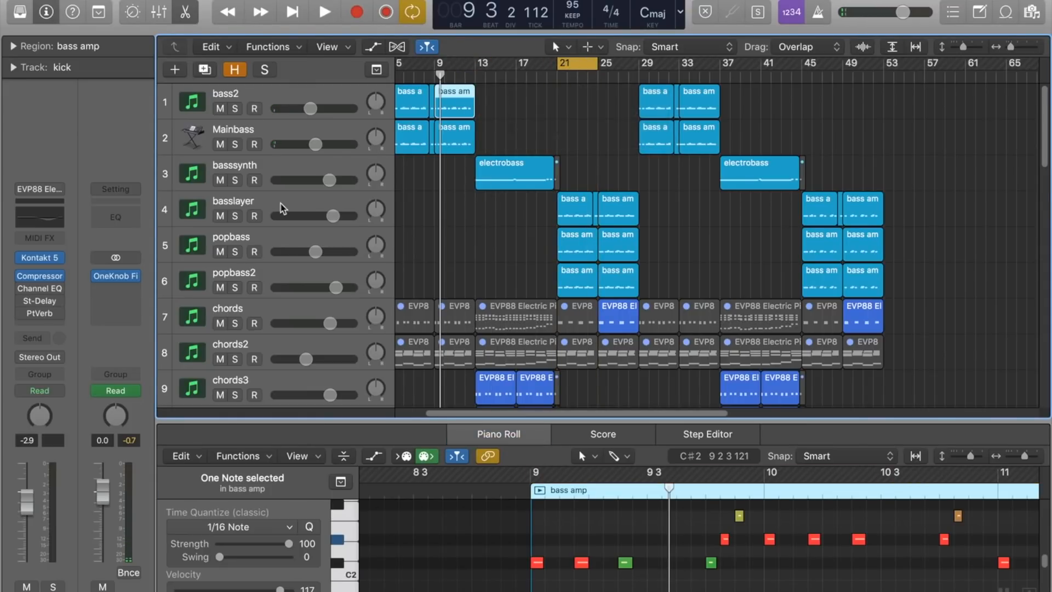
click(234, 252)
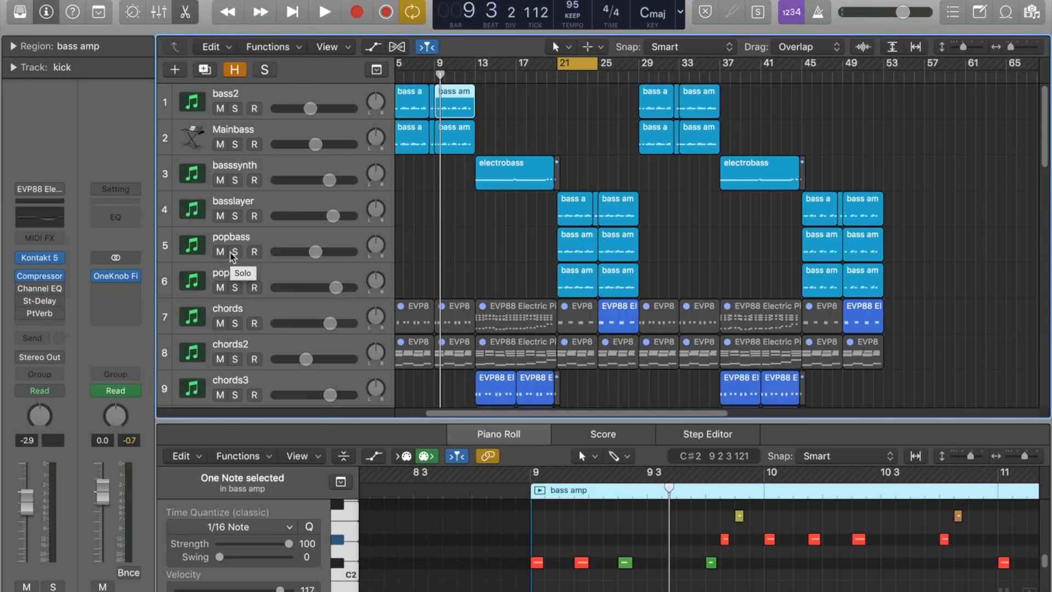
click(584, 239)
key(space)
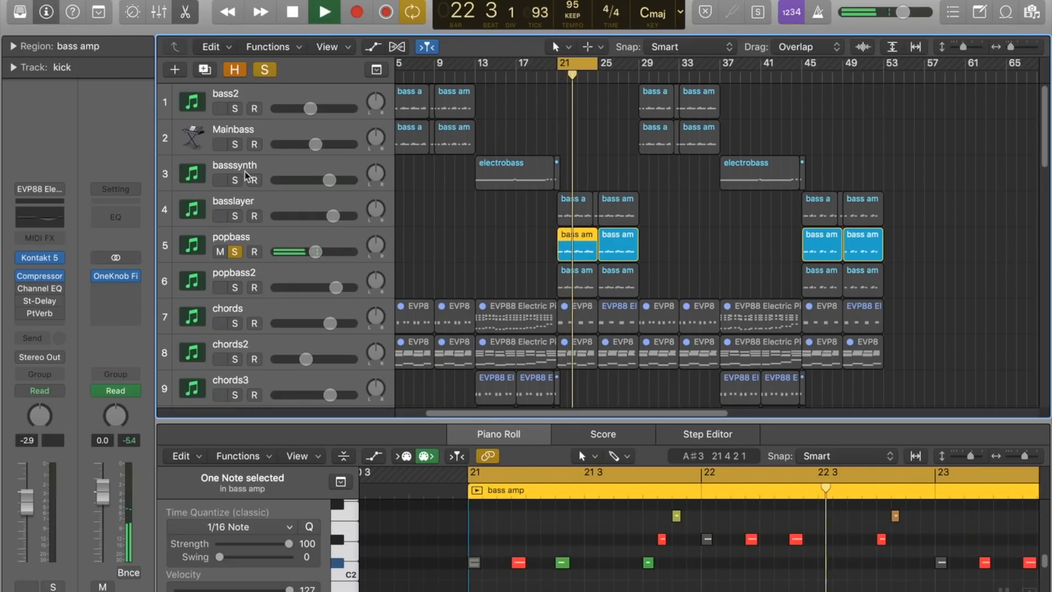
Step: Play the cycle with only the pop kick track soloed, and stop playback
scroll(267, 227, down, 3)
scroll(268, 228, down, 4)
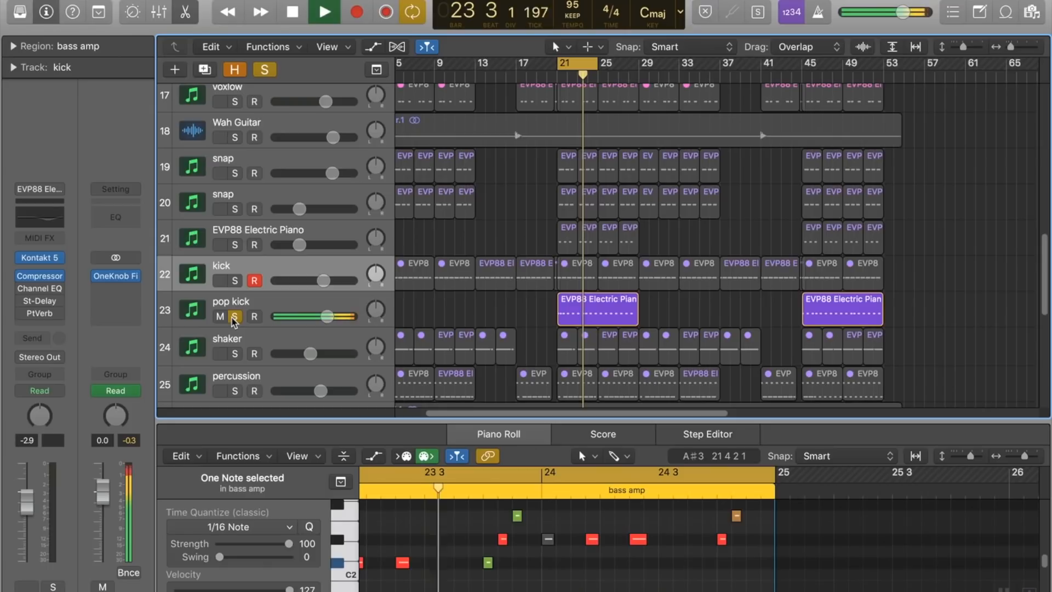
key(space)
click(285, 117)
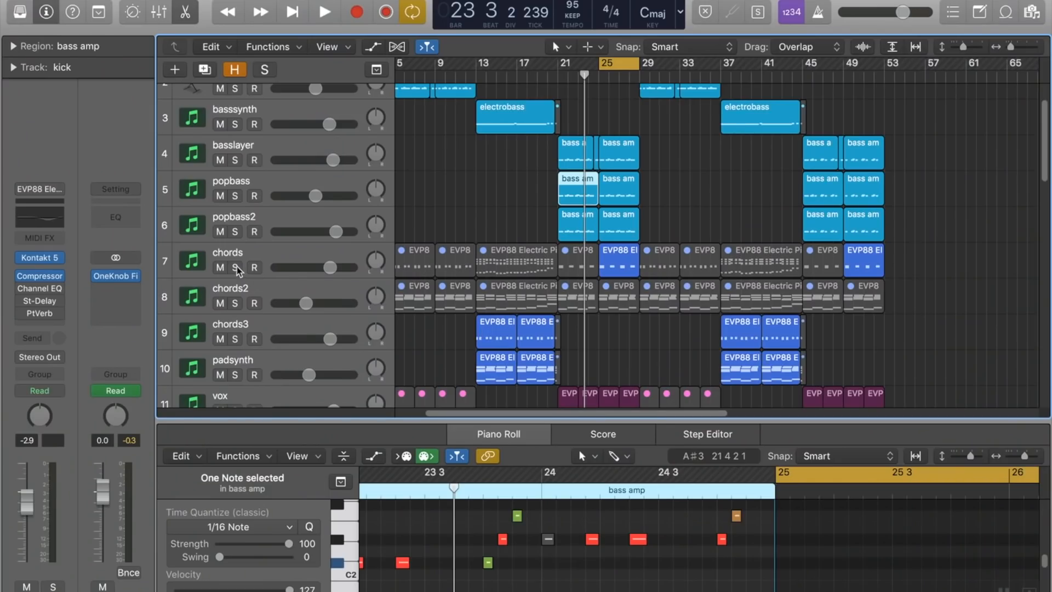
Step: Play bars 25 to 29, briefly soloing the chords track against the full mix, and stop playback
key(space)
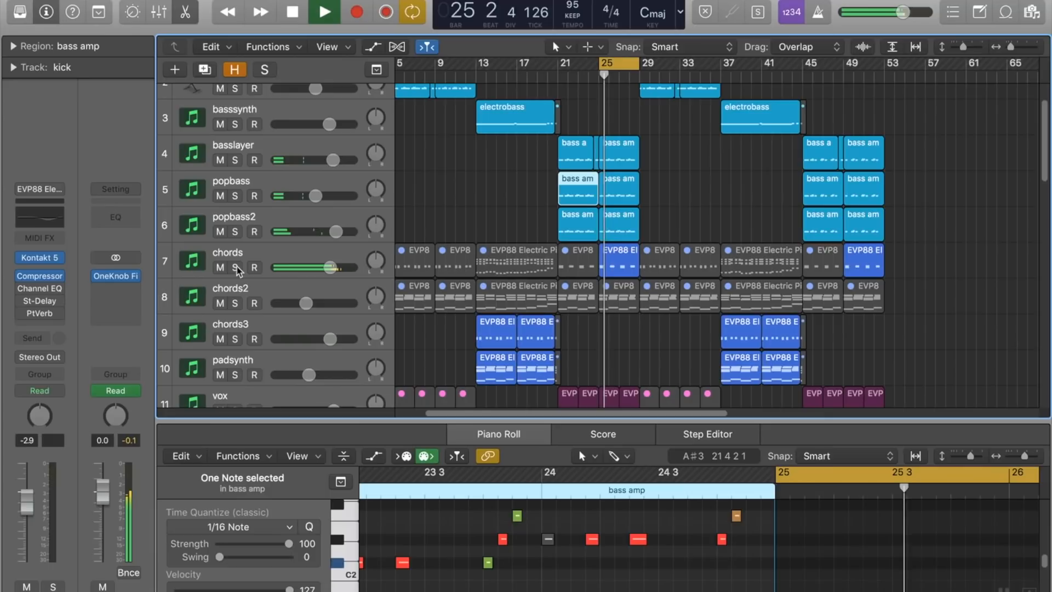
click(237, 268)
click(237, 268)
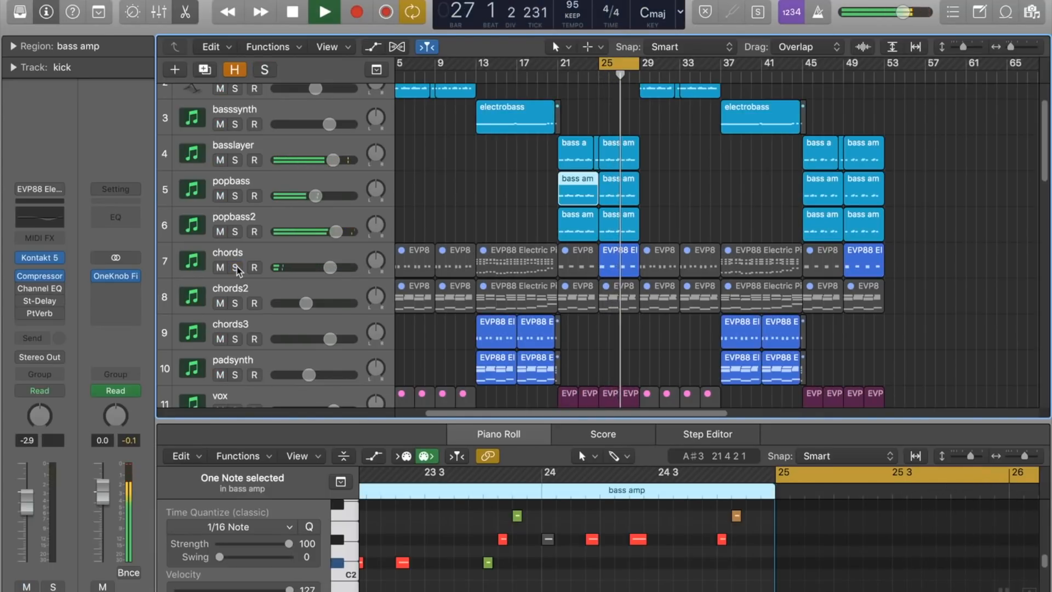
scroll(554, 174, down, 6)
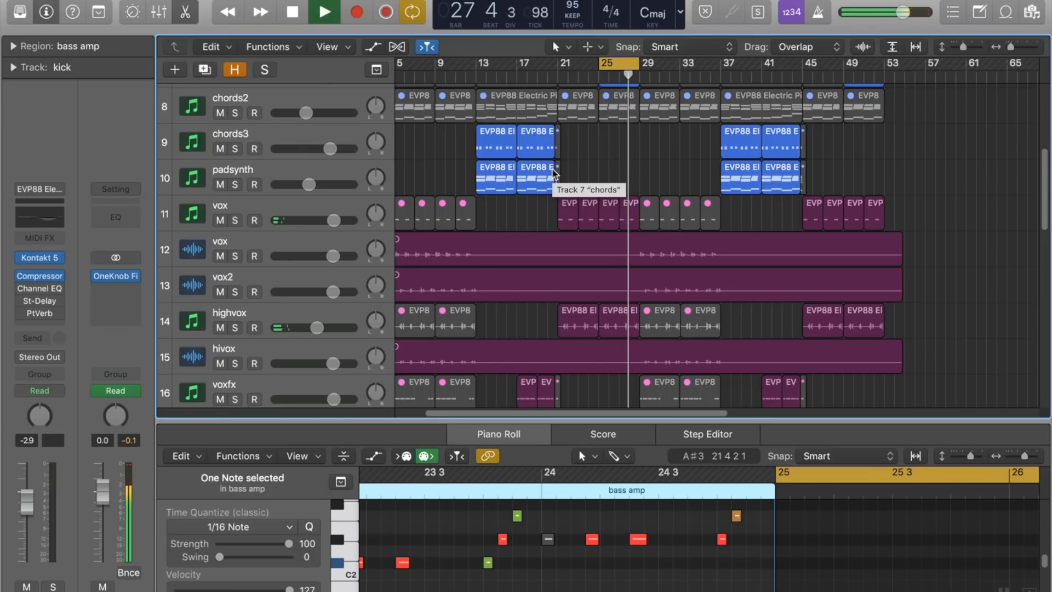
key(space)
Step: Solo the shaker track and play it in the bar 25 to 29 cycle
scroll(553, 174, down, 5)
scroll(553, 169, down, 4)
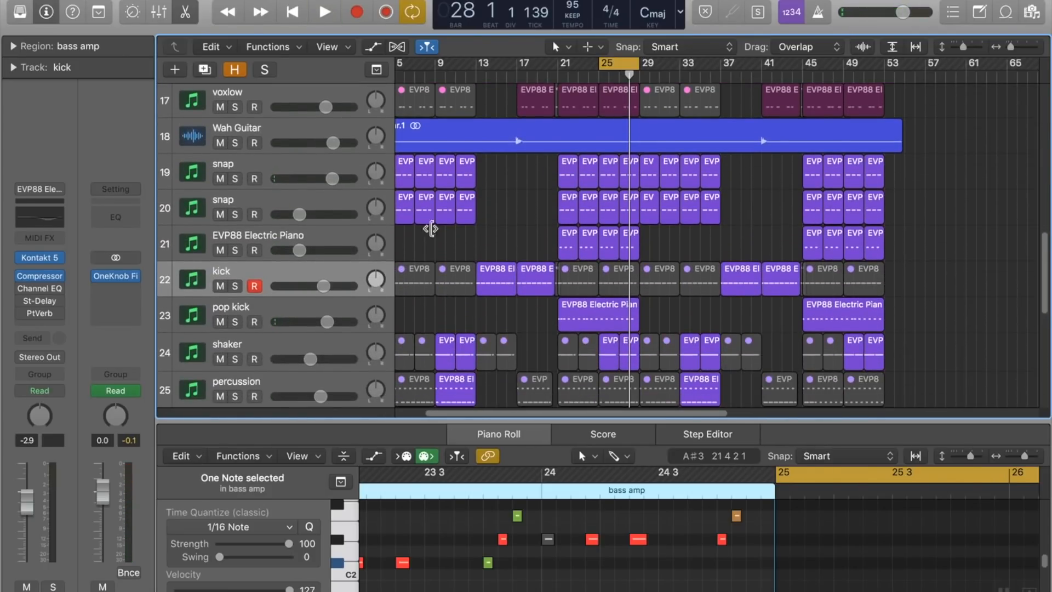
scroll(384, 246, down, 3)
click(236, 266)
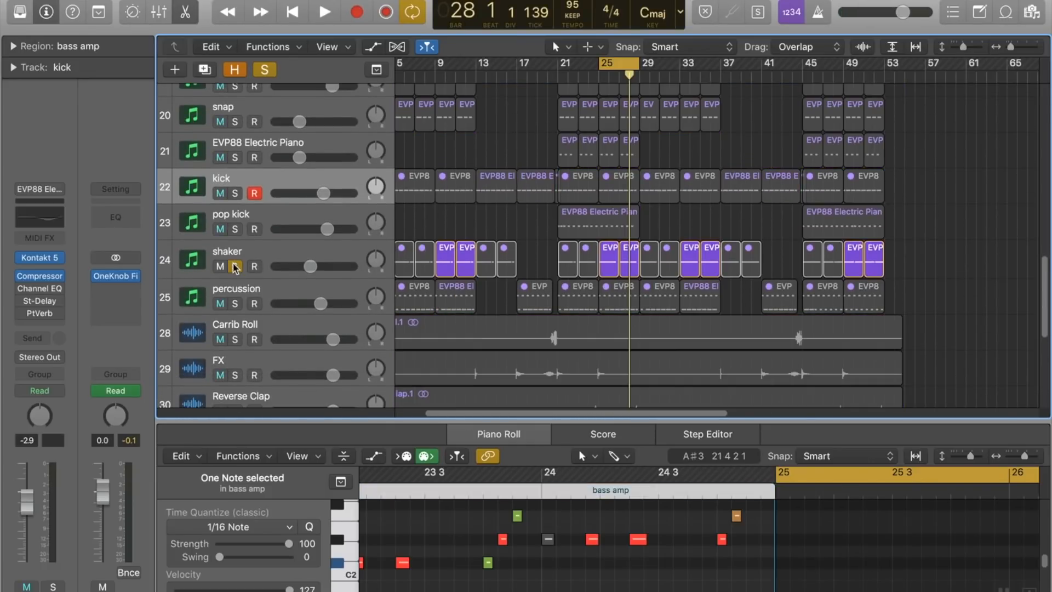
click(236, 267)
key(space)
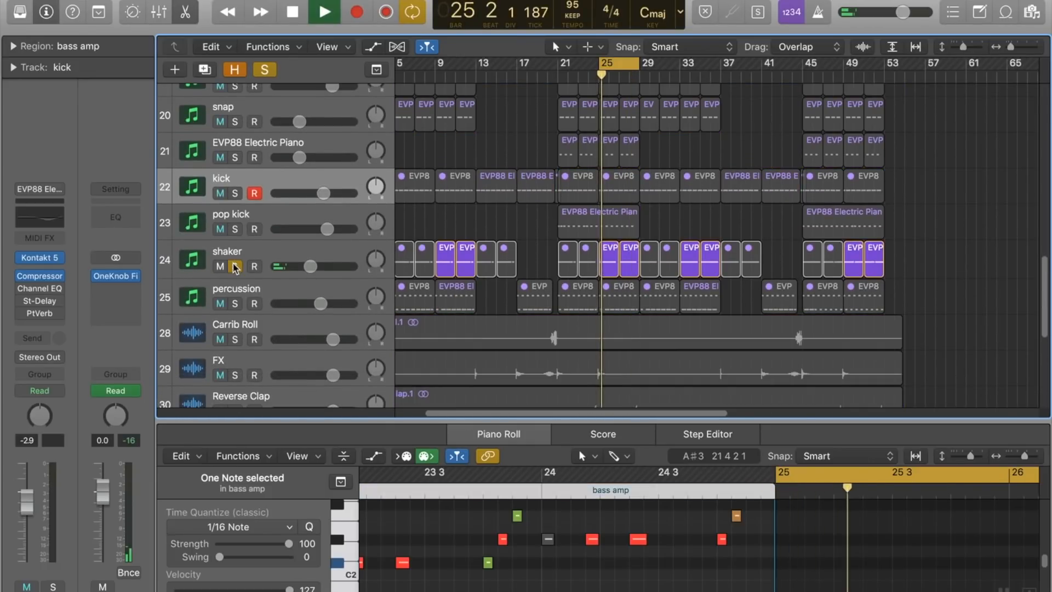
Step: Unsolo the shaker track and play the full mix in the bar 25 to 29 cycle
click(236, 267)
click(236, 267)
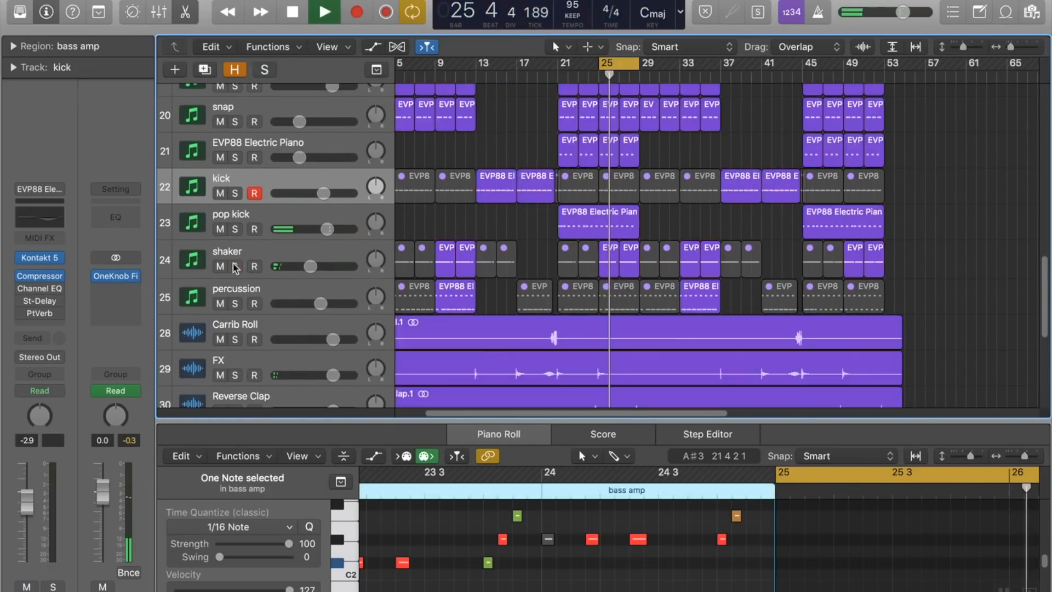
scroll(236, 267, down, 1)
scroll(329, 246, down, 6)
Step: Solo the chords2 track, play it in the bar 1 to 5 cycle, and stop playback
scroll(433, 155, up, 5)
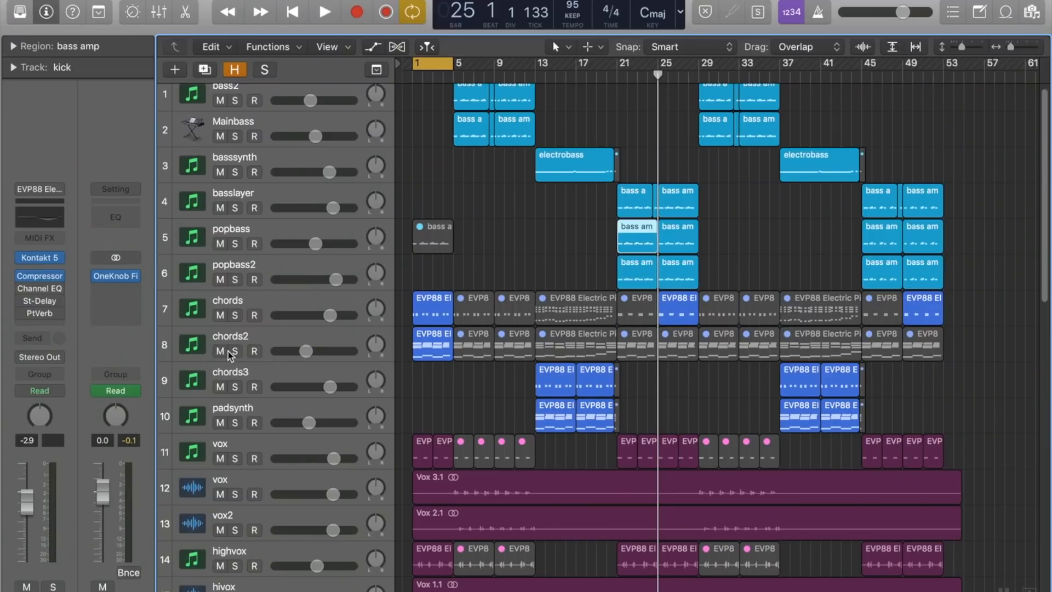
click(234, 351)
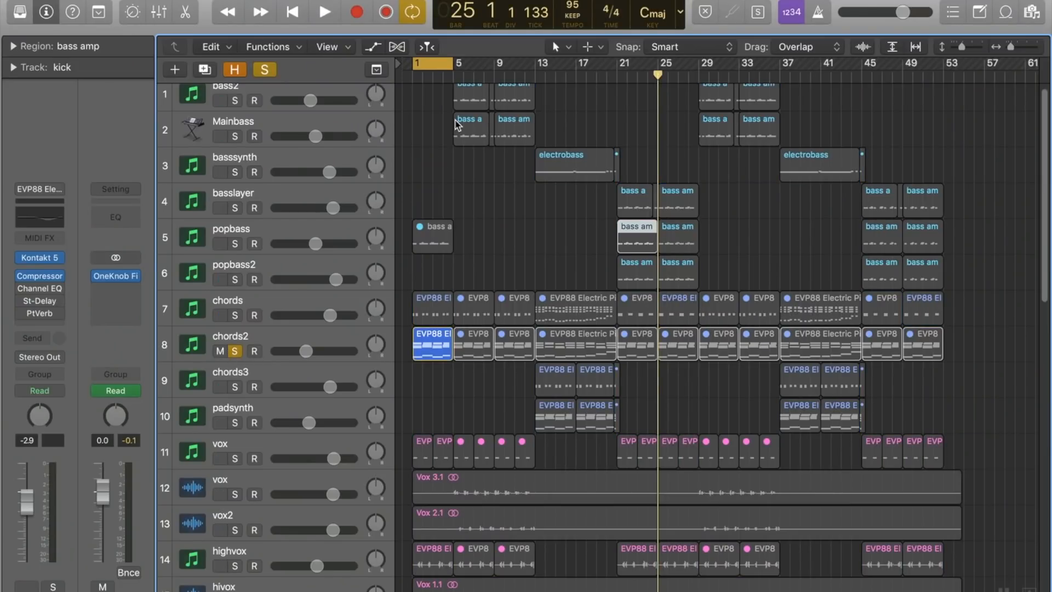
key(space)
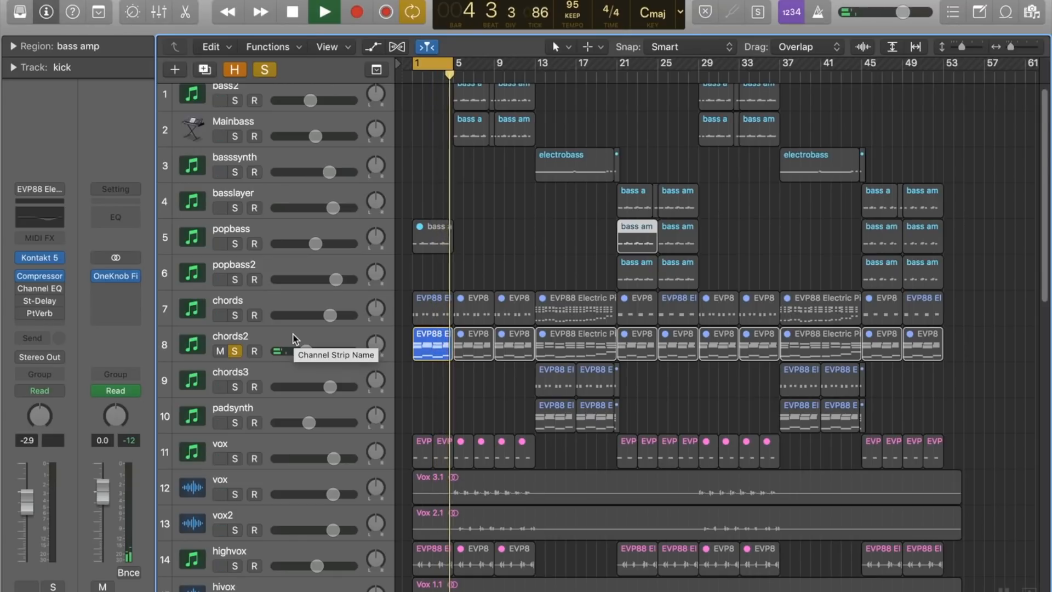
key(space)
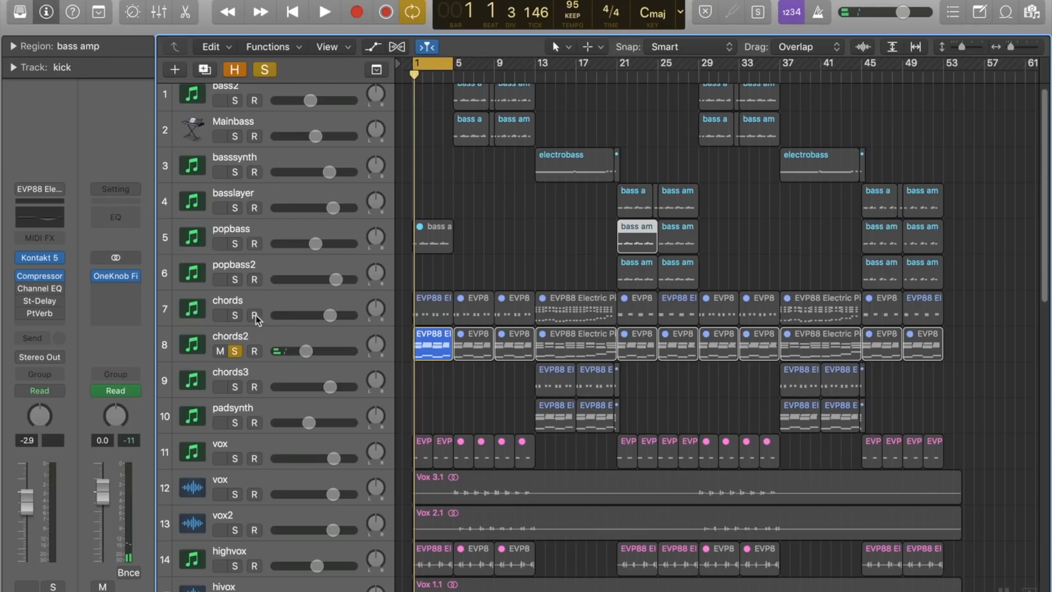
Step: Add chords and the vocal tracks from vox through voxlow to the solo, play the bar 1 to 5 cycle, and stop playback
click(236, 315)
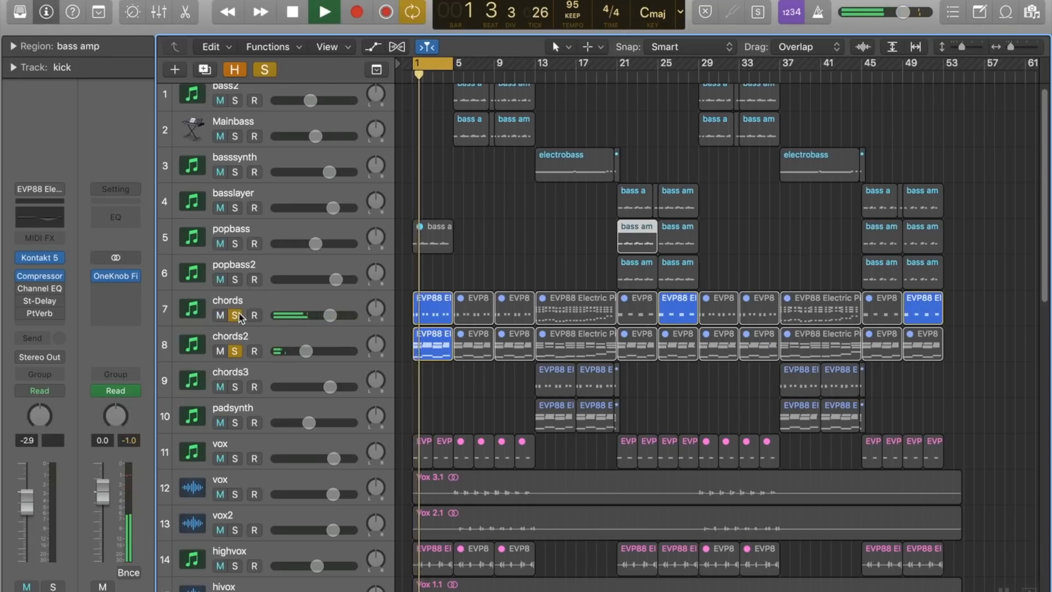
scroll(265, 376, down, 5)
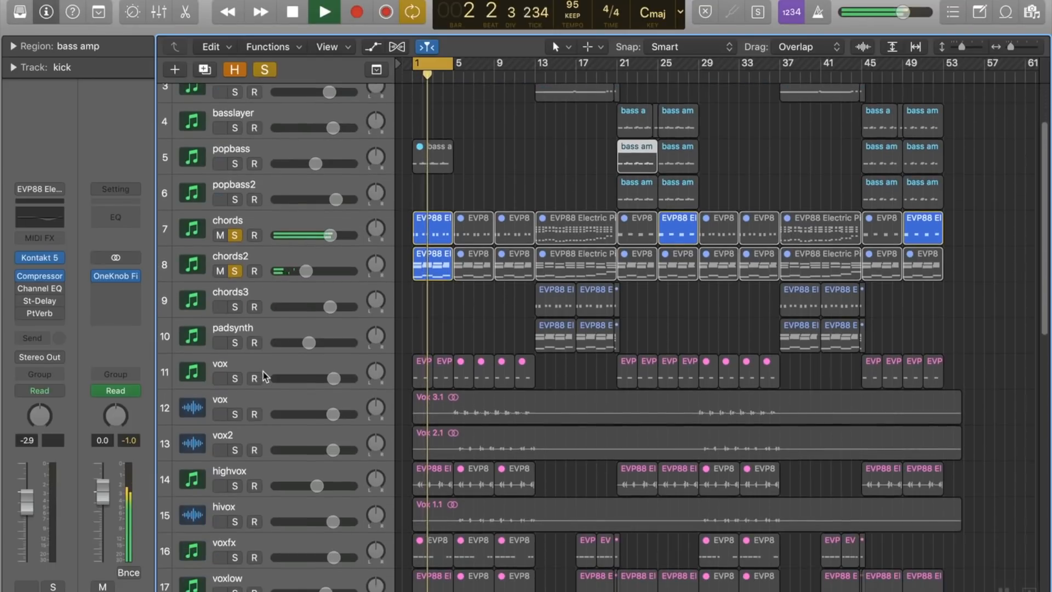
drag(235, 332, 243, 584)
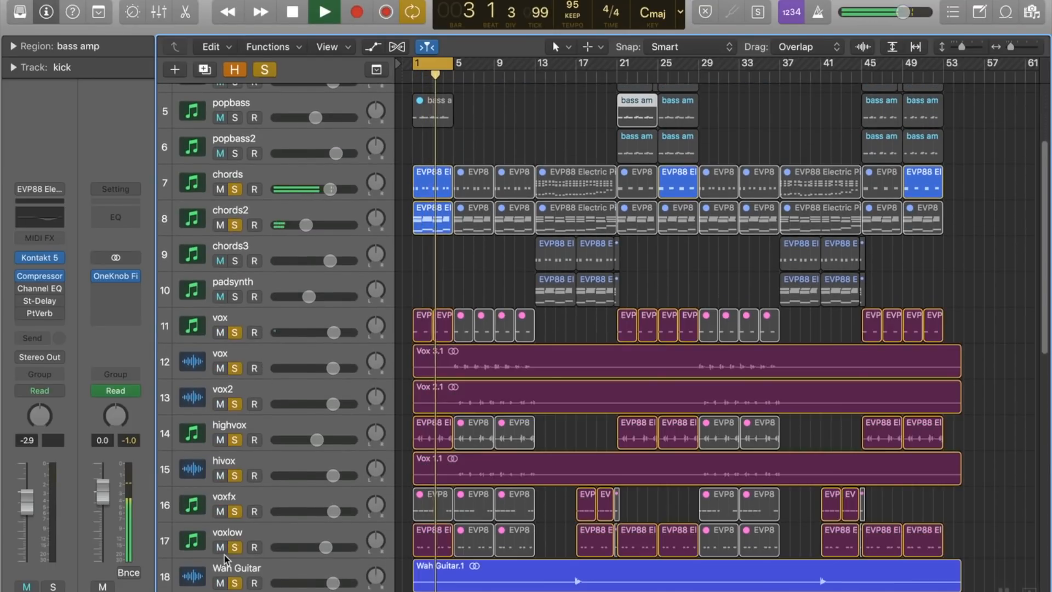
click(239, 584)
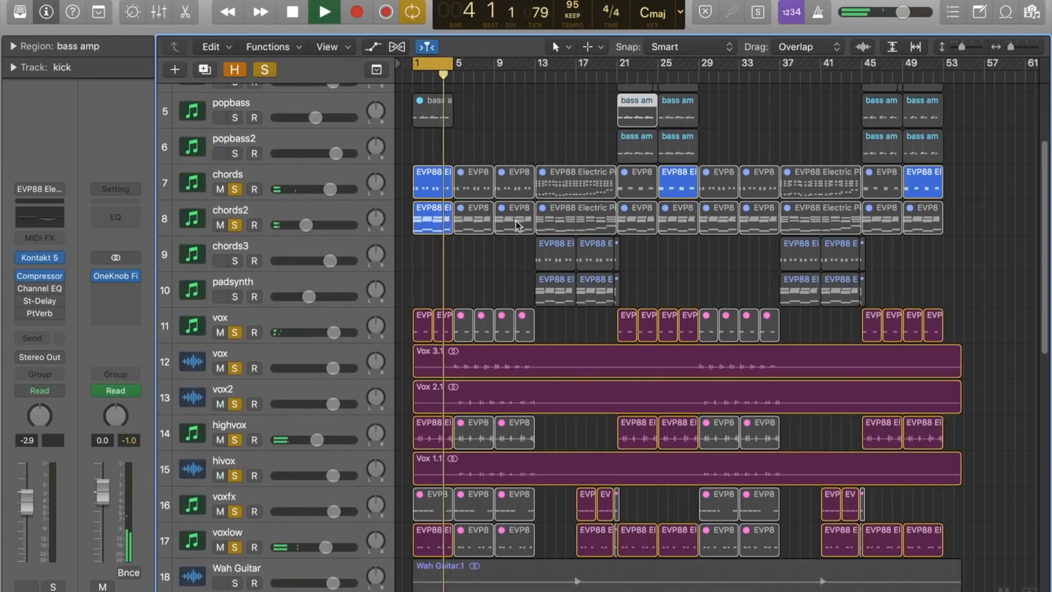
scroll(516, 225, up, 5)
key(space)
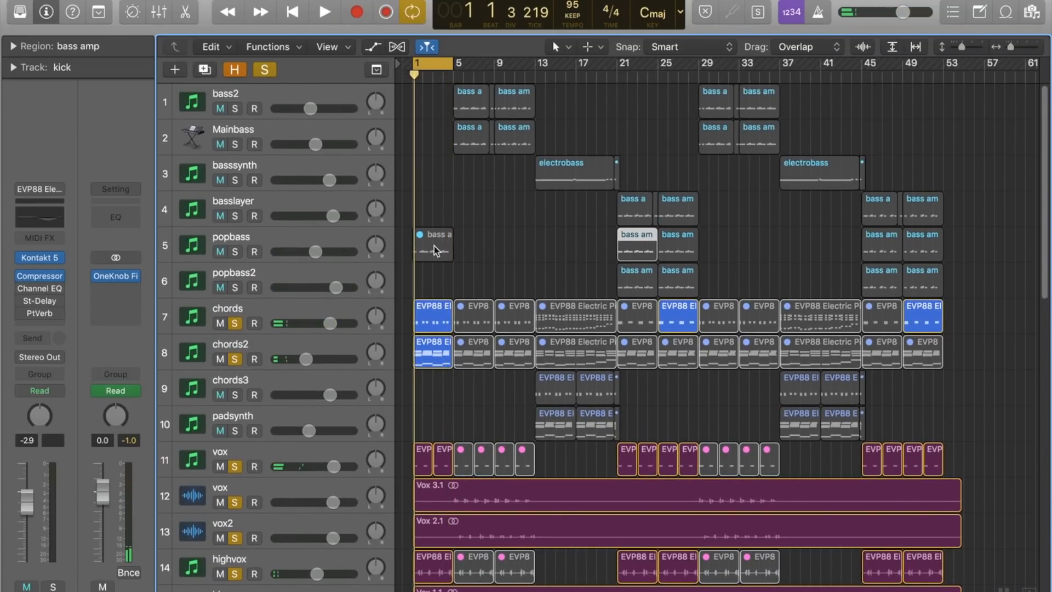
Step: Show the track automation, play the cycle while viewing the Output track's Filter curve, and hide the automation again
scroll(436, 251, down, 15)
key(a)
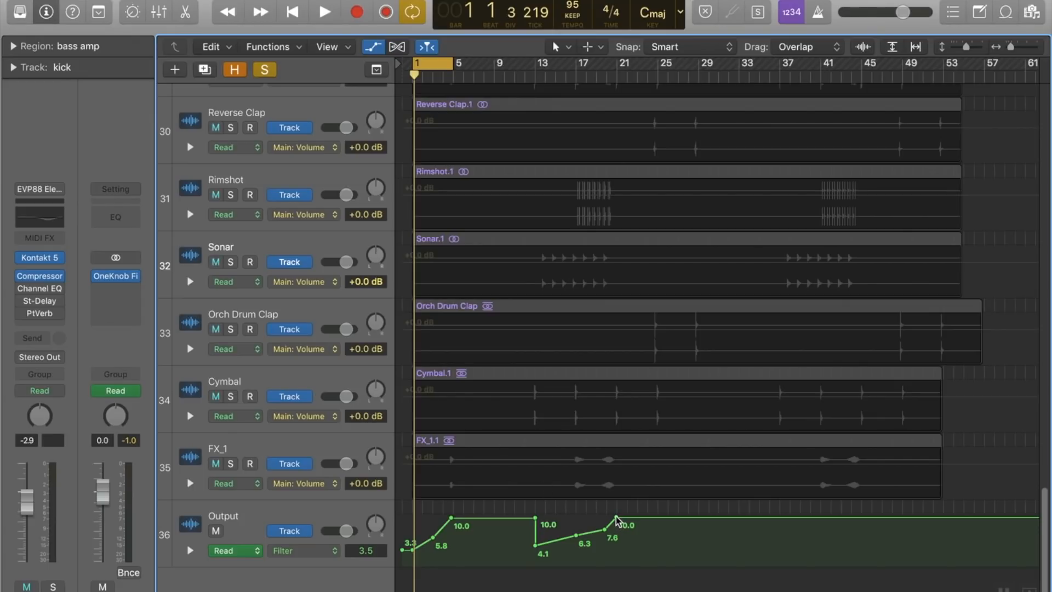
key(space)
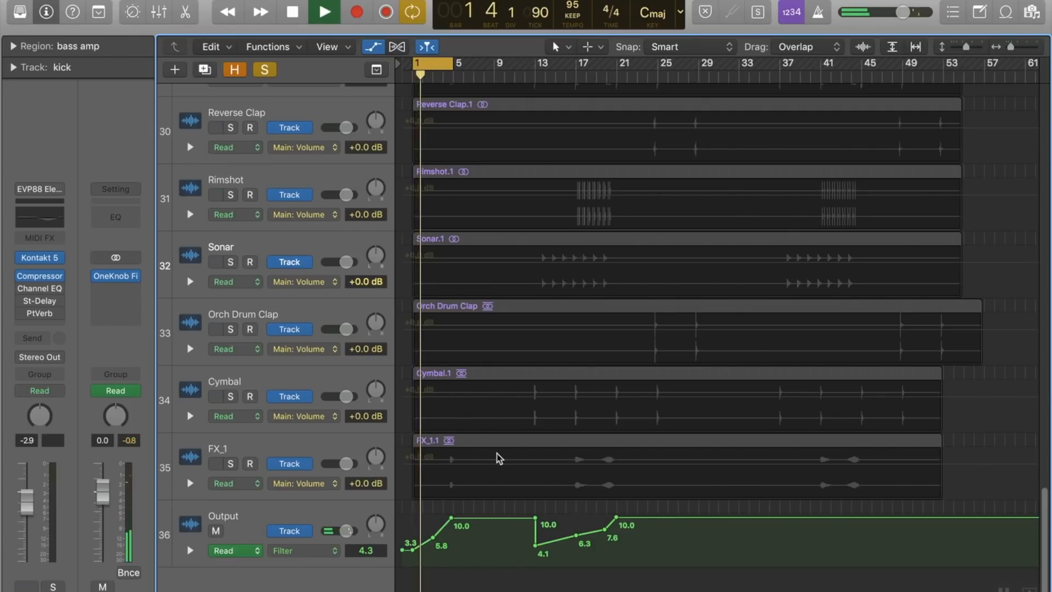
key(a)
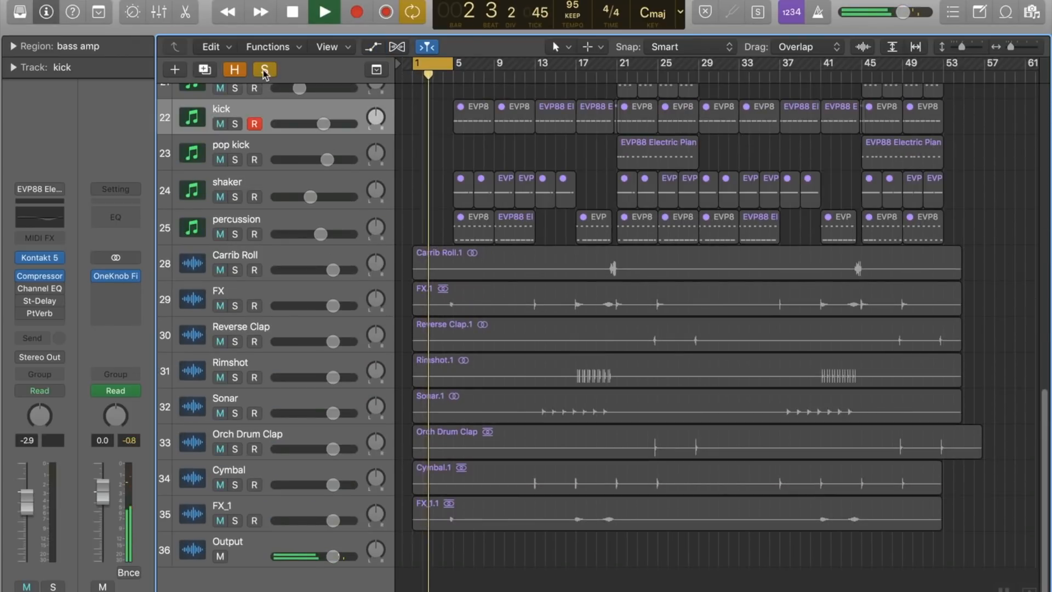
Step: Clear all track solos and turn off cycle mode so the full mix plays on past bar 5
click(265, 70)
click(434, 64)
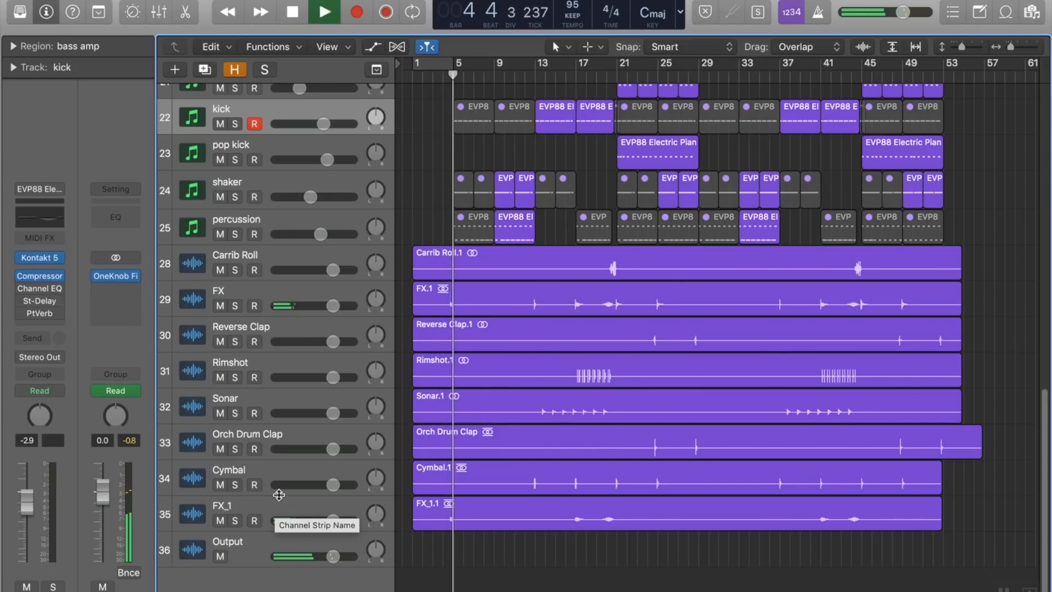
scroll(467, 360, up, 10)
scroll(467, 360, up, 3)
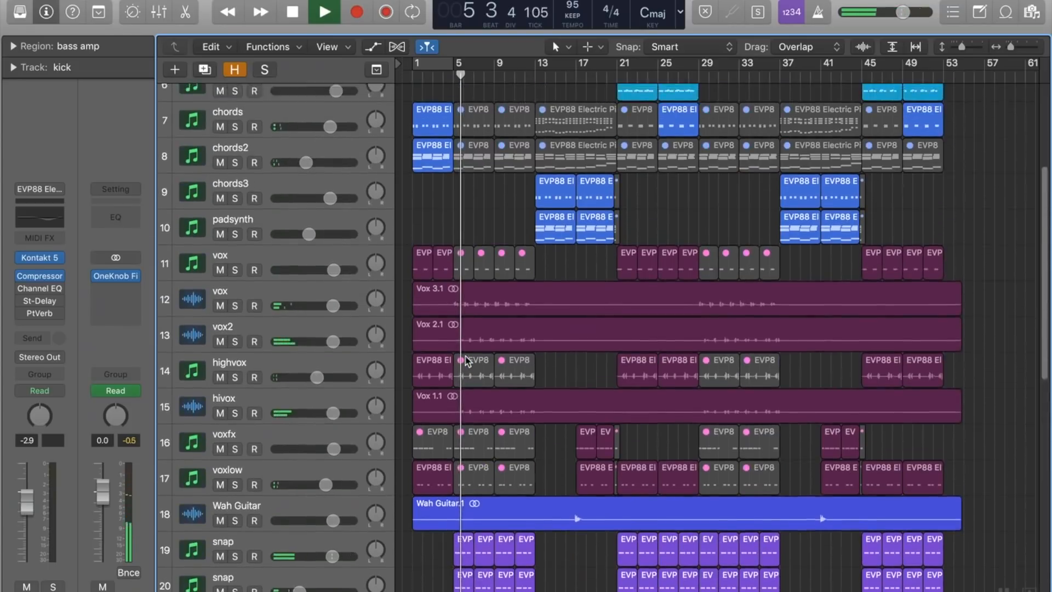